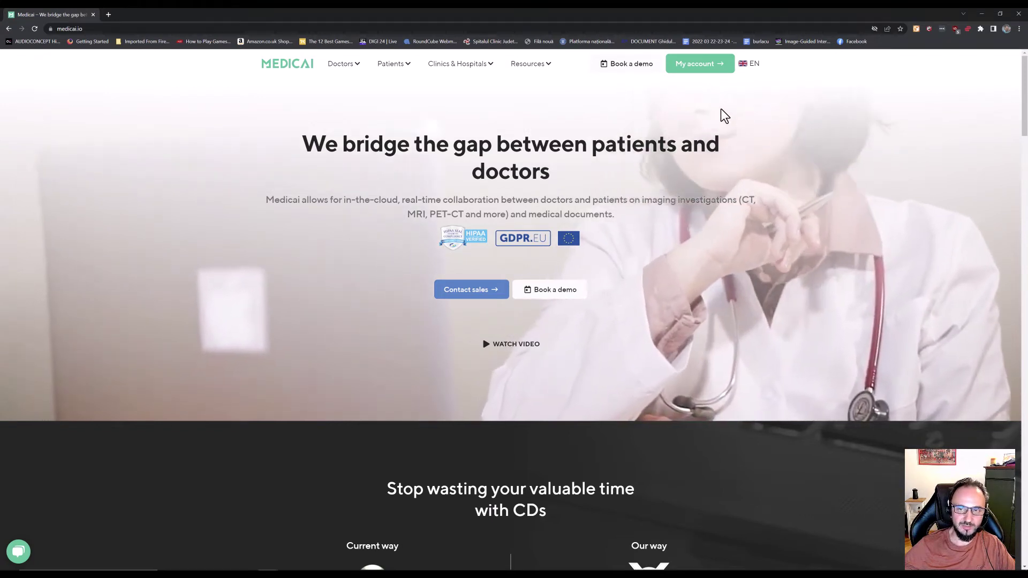
Step: Log in to the Medicai account with the saved e-mail and password
left_click(703, 66)
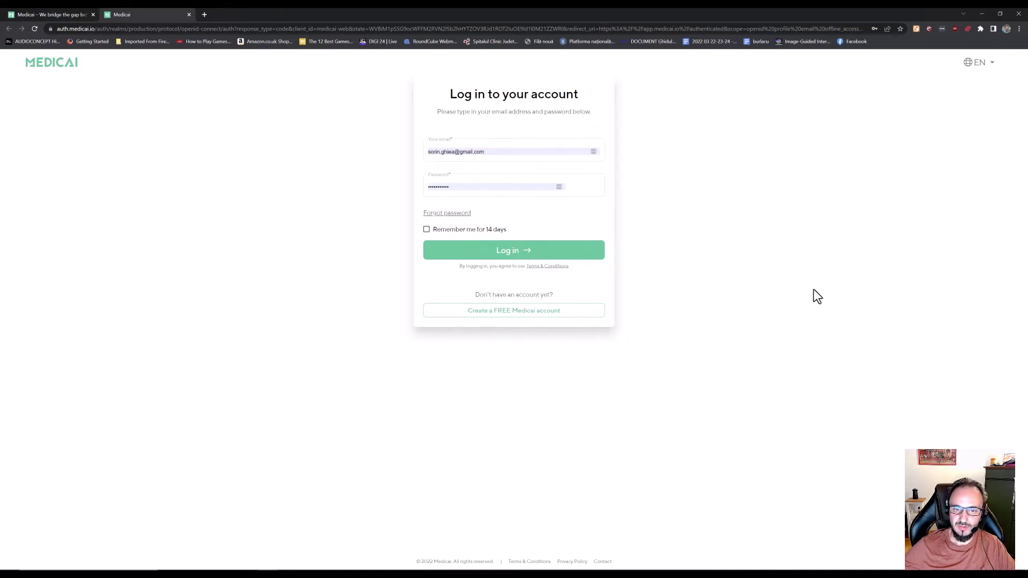
key("Return")
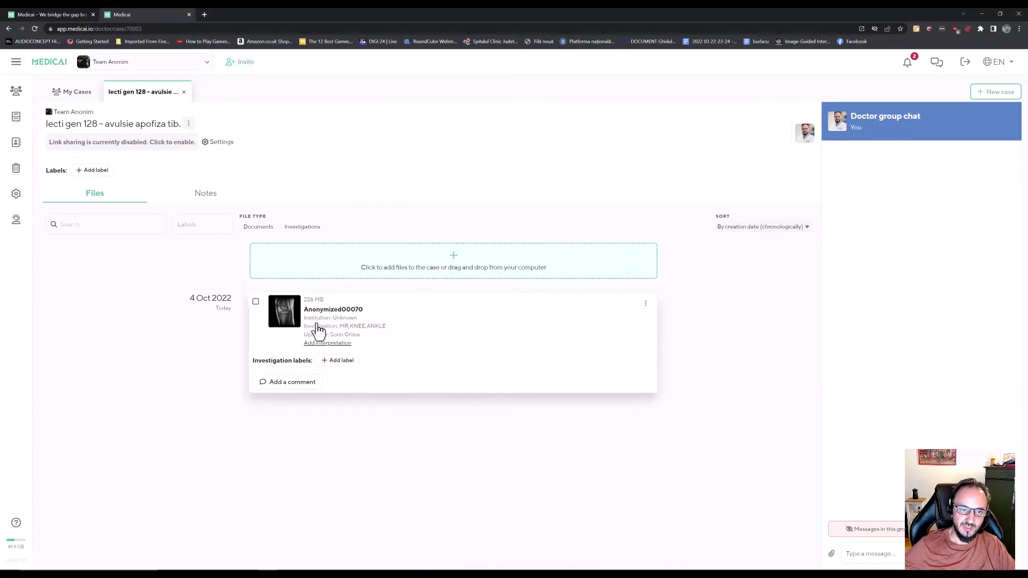
Step: Filter the case files to investigations and open the Anonymized00070 knee MRI in the viewer
left_click(269, 232)
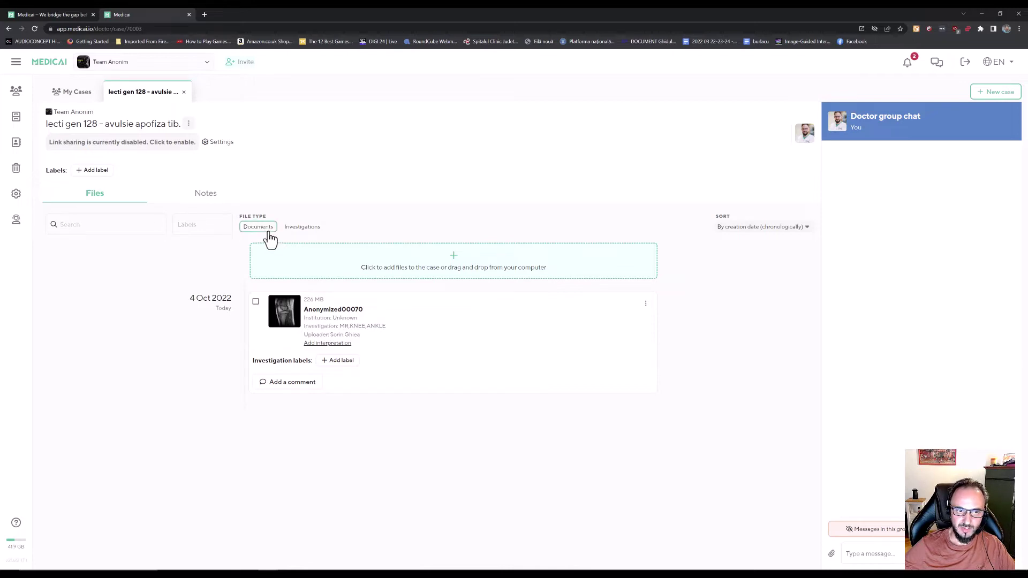
left_click(302, 229)
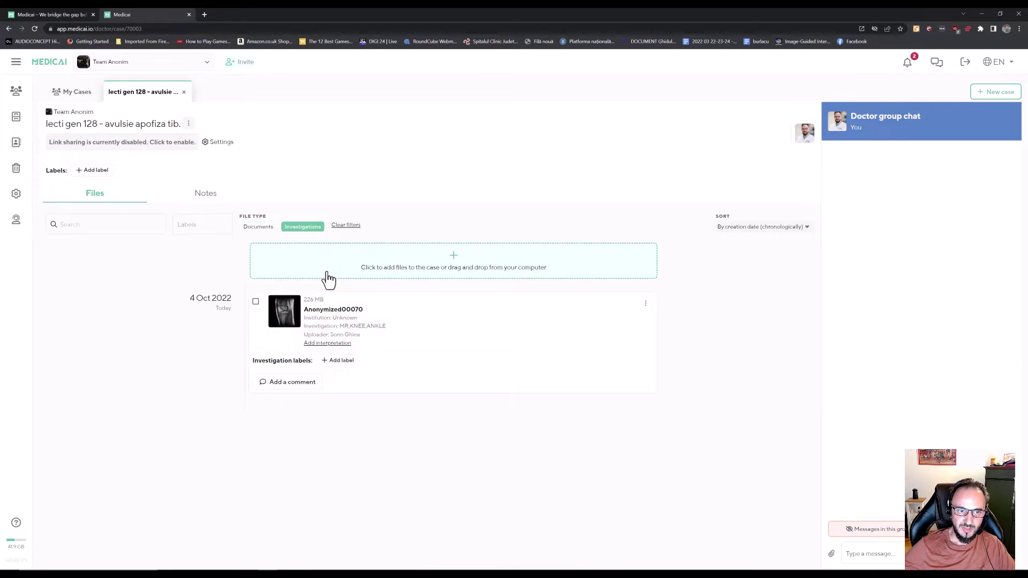
left_click(329, 311)
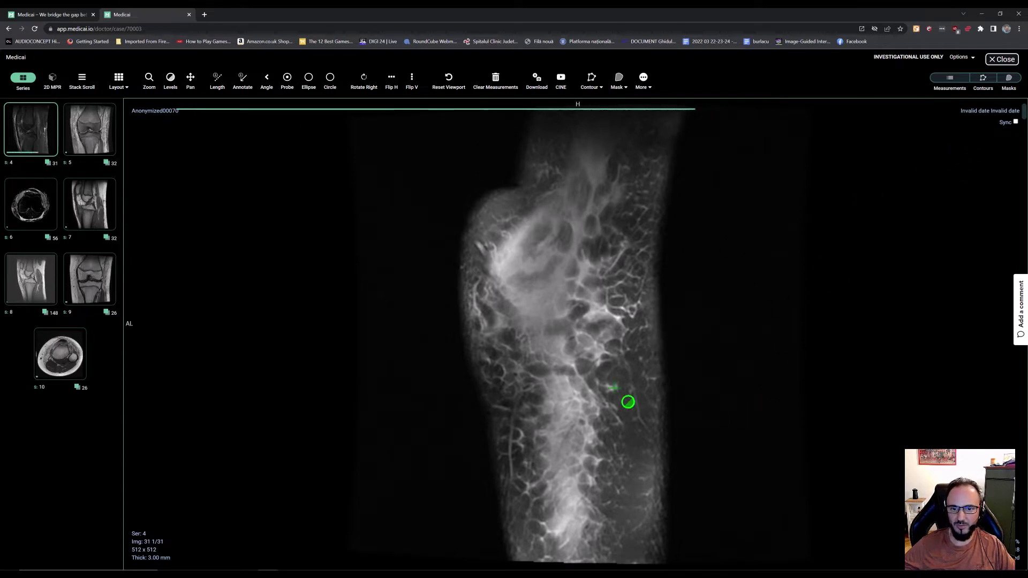
Step: Browse sagittal series 4 to slice 15 of 31 and make the browser full screen
scroll(604, 388, "up", 3)
scroll(603, 386, "up", 10)
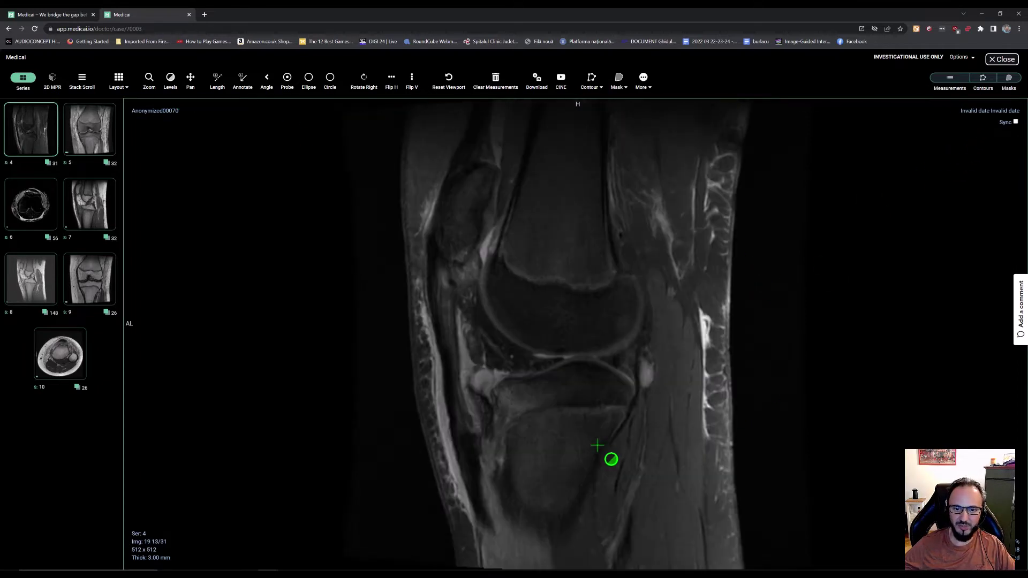
scroll(610, 496, "down", 2)
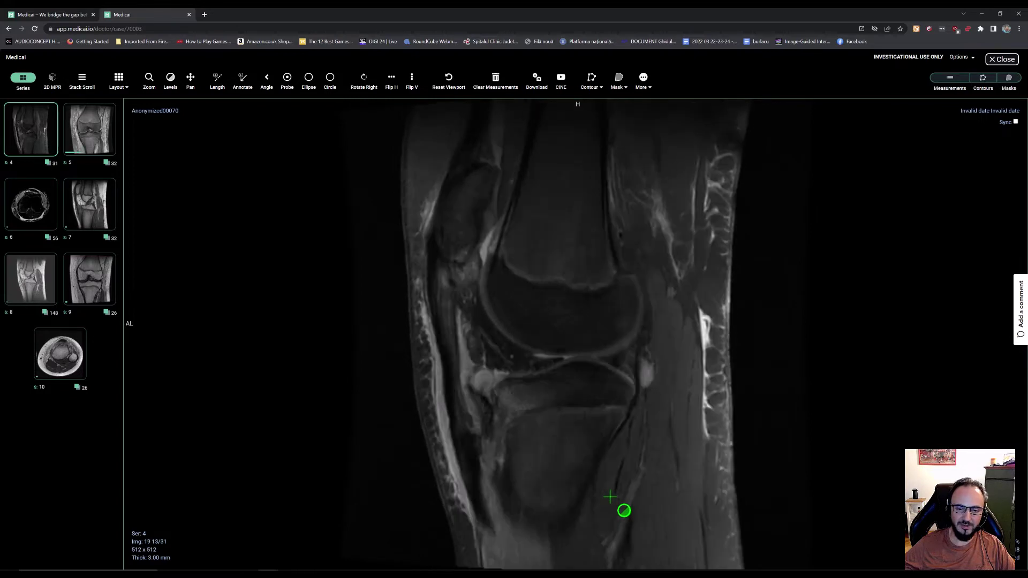
scroll(610, 497, "up", 4)
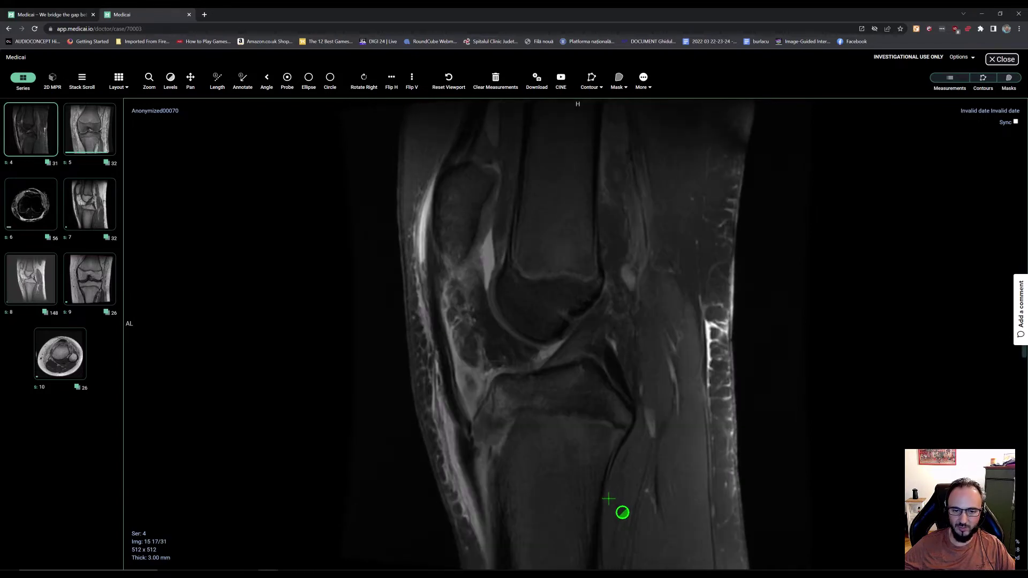
scroll(609, 490, "down", 3)
scroll(621, 482, "up", 3)
scroll(621, 479, "down", 4)
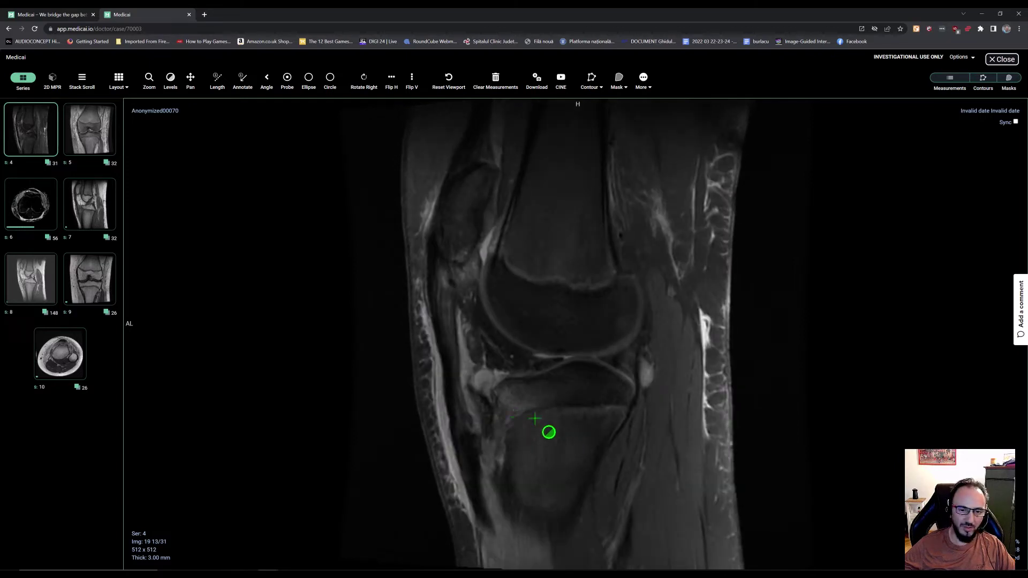
scroll(741, 309, "up", 3)
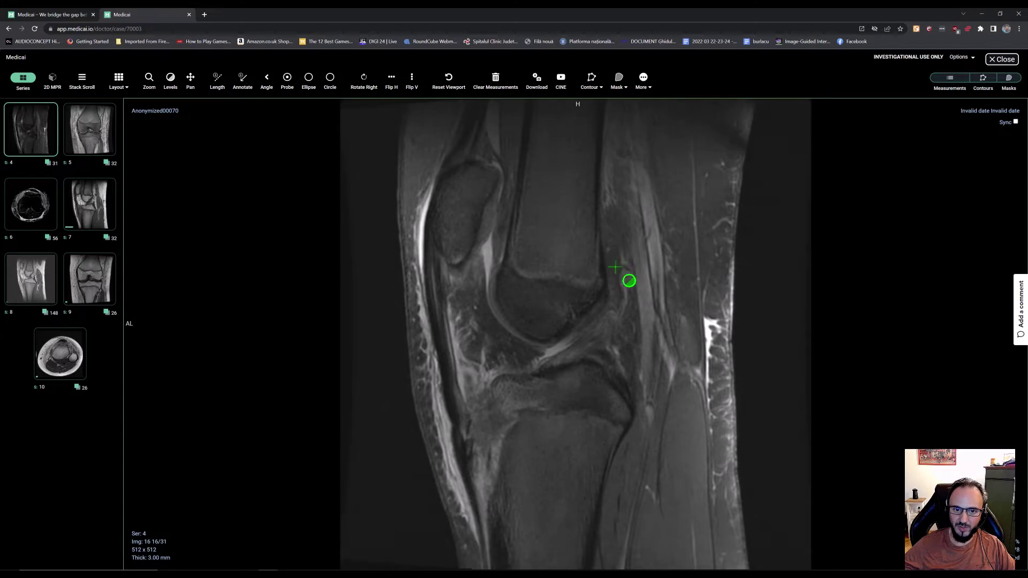
scroll(613, 292, "down", 1)
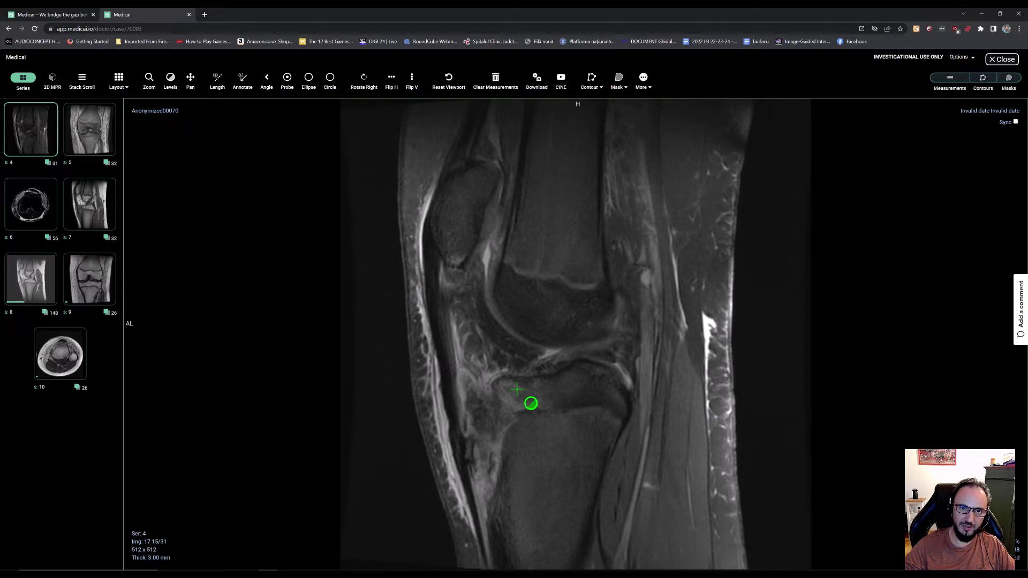
key("F11")
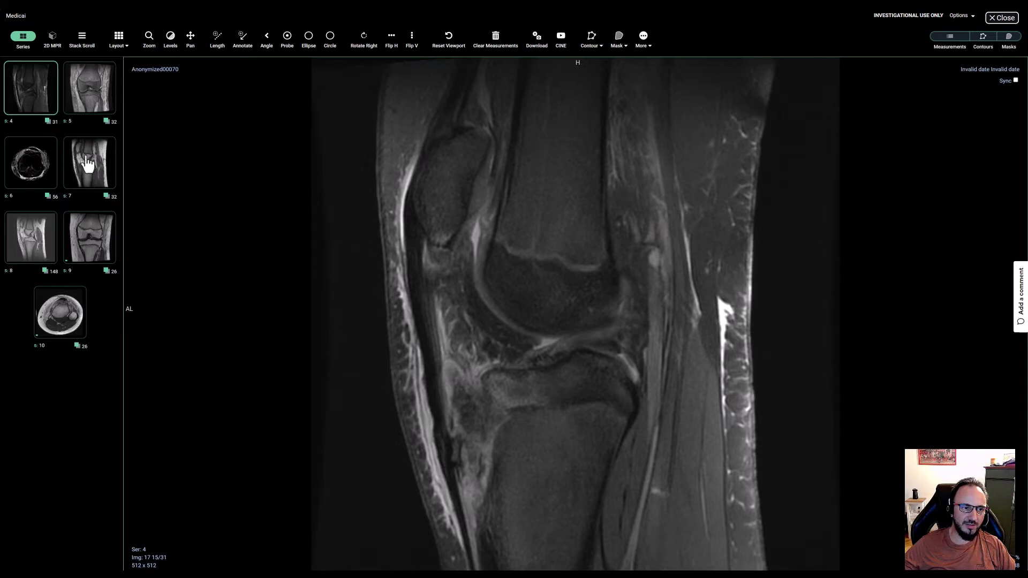
left_click(127, 46)
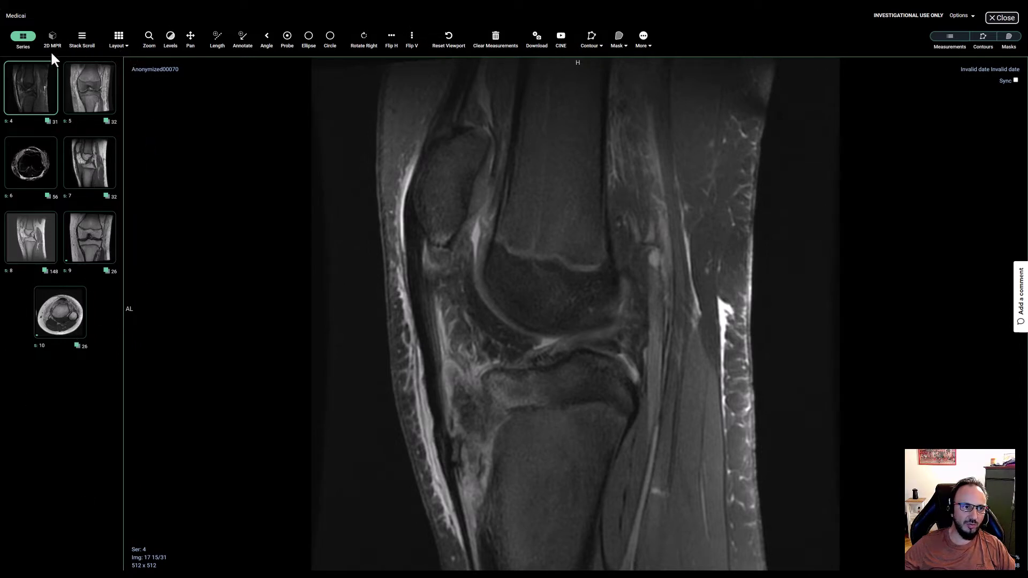
left_click(23, 36)
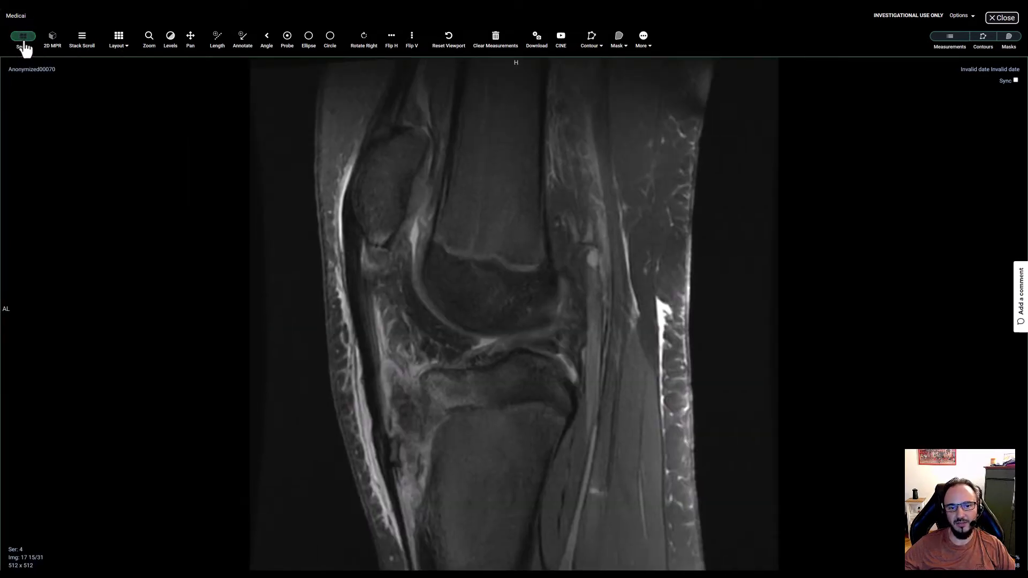
left_click(23, 43)
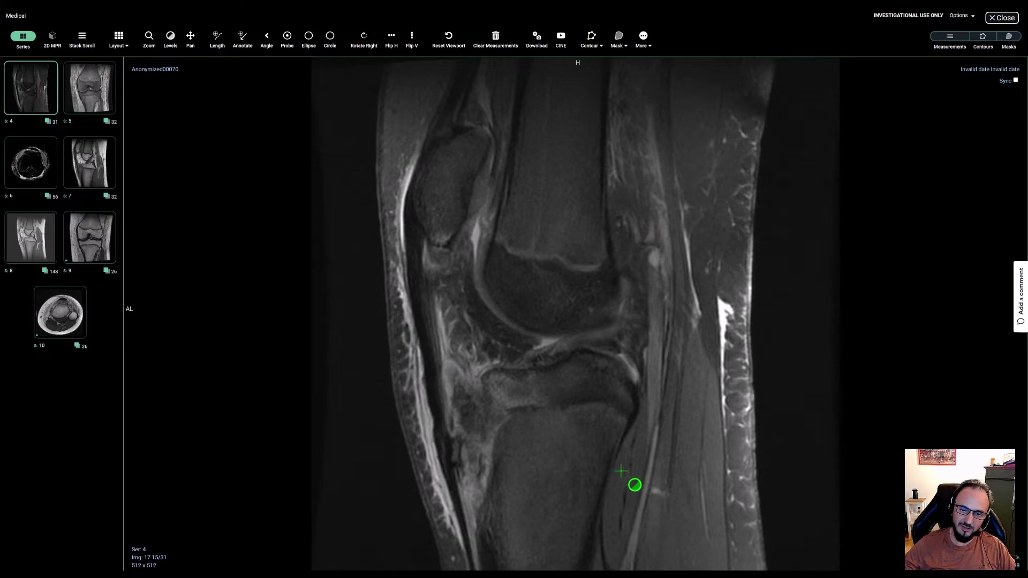
Step: Page back and forth through sagittal series 4, settling on slice 14 of 31
scroll(489, 405, "down", 1)
scroll(635, 498, "up", 3)
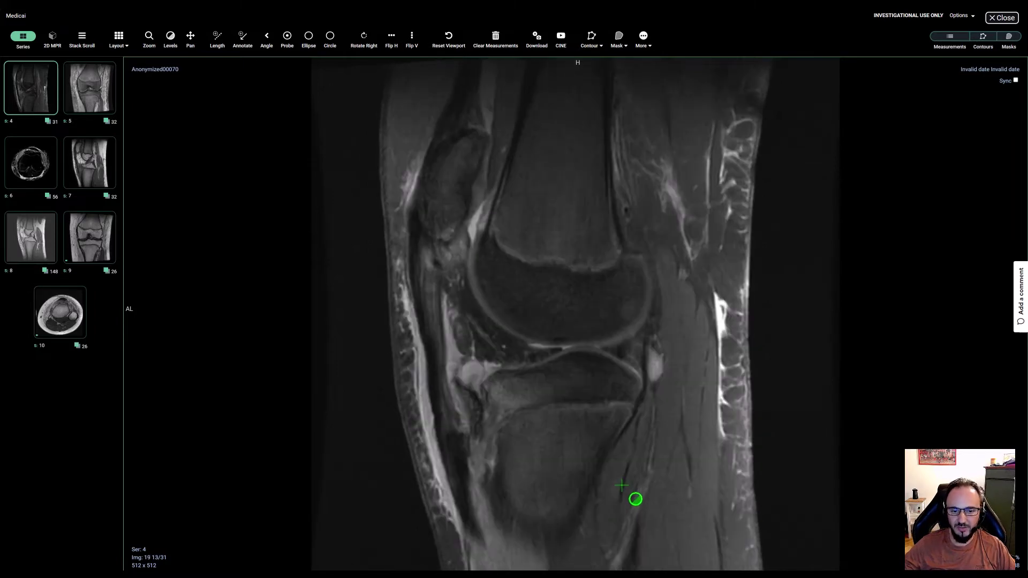
scroll(574, 356, "down", 3)
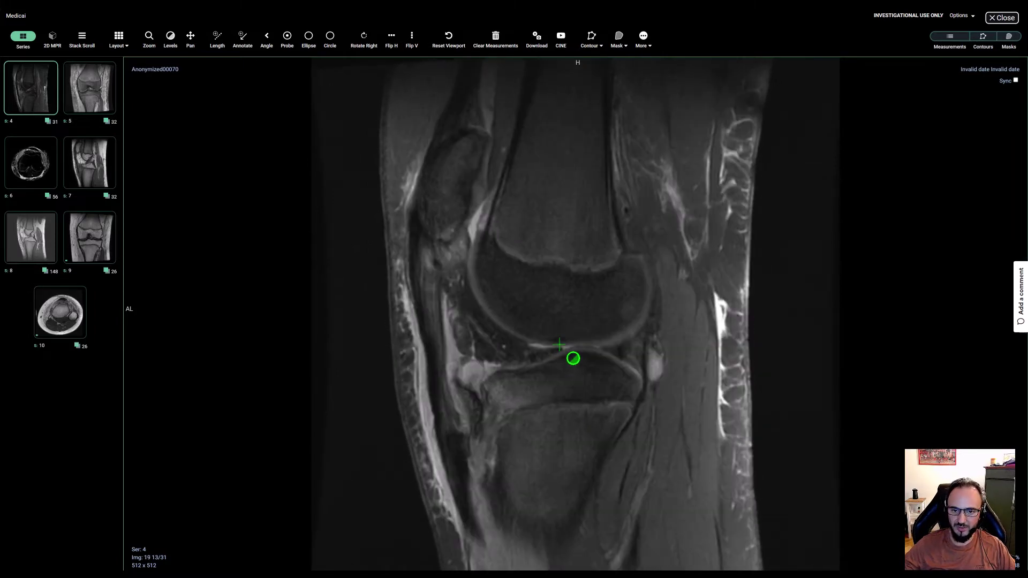
scroll(666, 420, "down", 2)
scroll(661, 439, "down", 2)
scroll(652, 443, "up", 4)
scroll(612, 303, "up", 1)
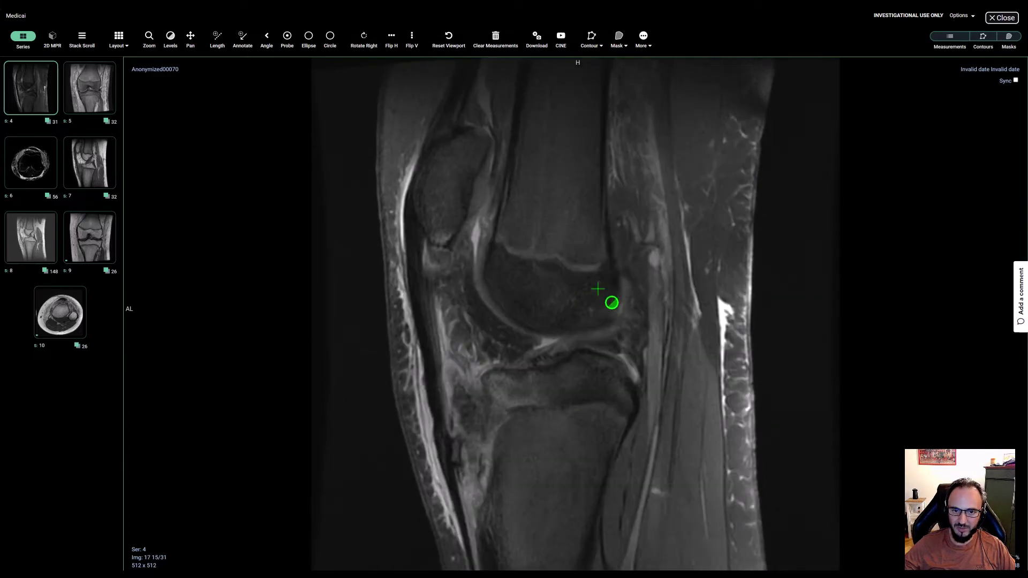
scroll(612, 308, "down", 1)
scroll(632, 436, "down", 1)
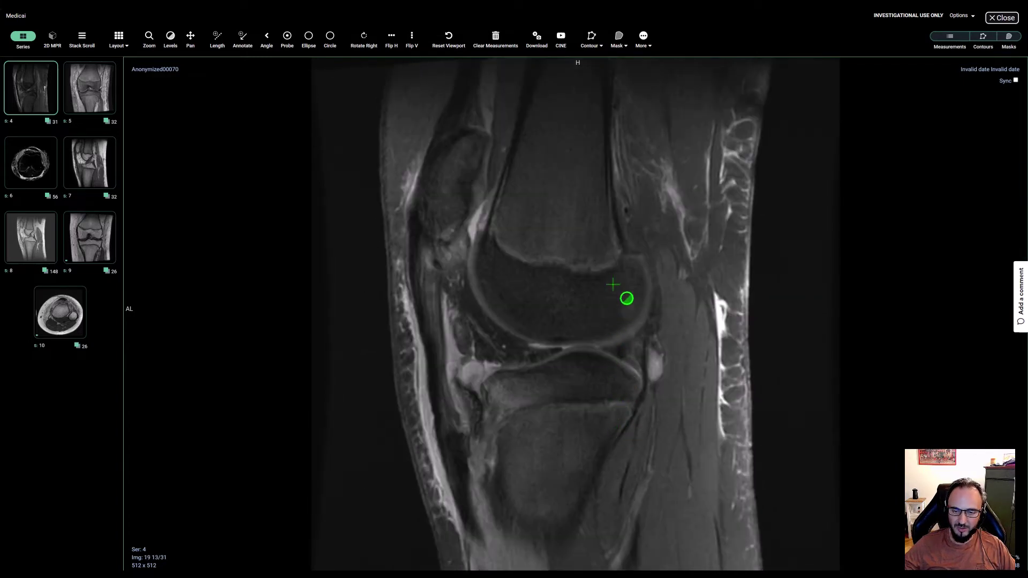
scroll(611, 415, "up", 10)
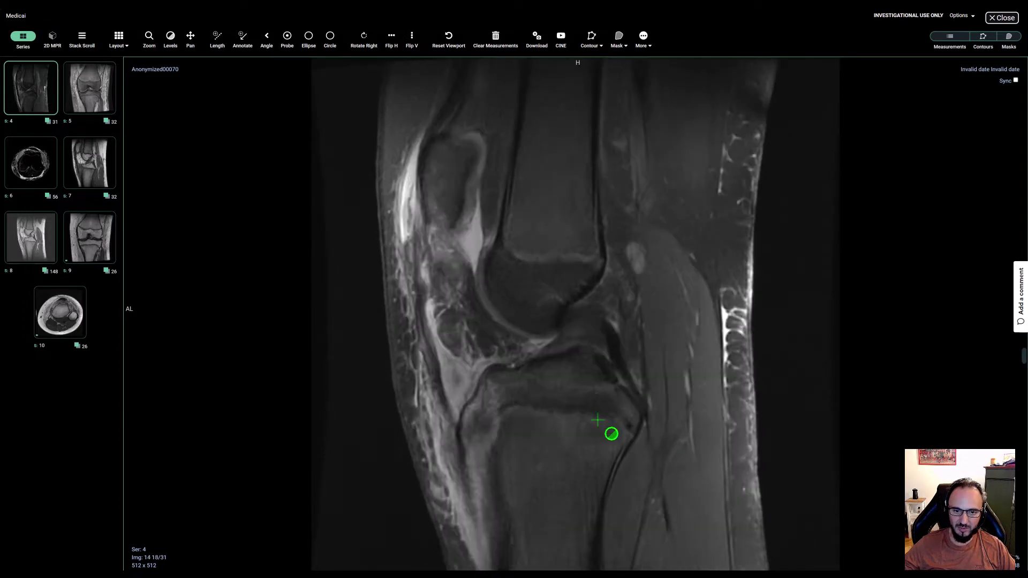
scroll(621, 479, "down", 8)
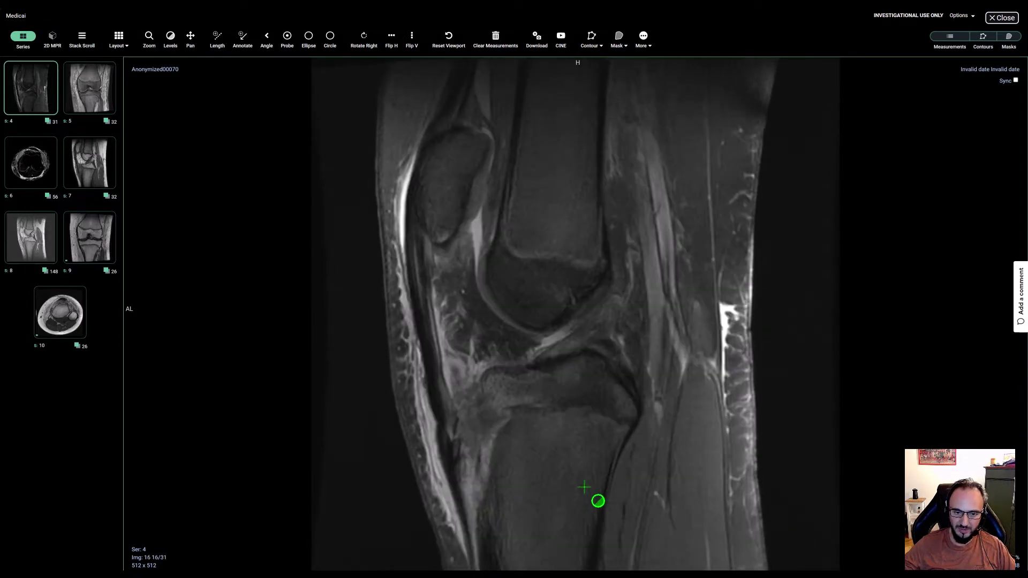
scroll(482, 476, "down", 1)
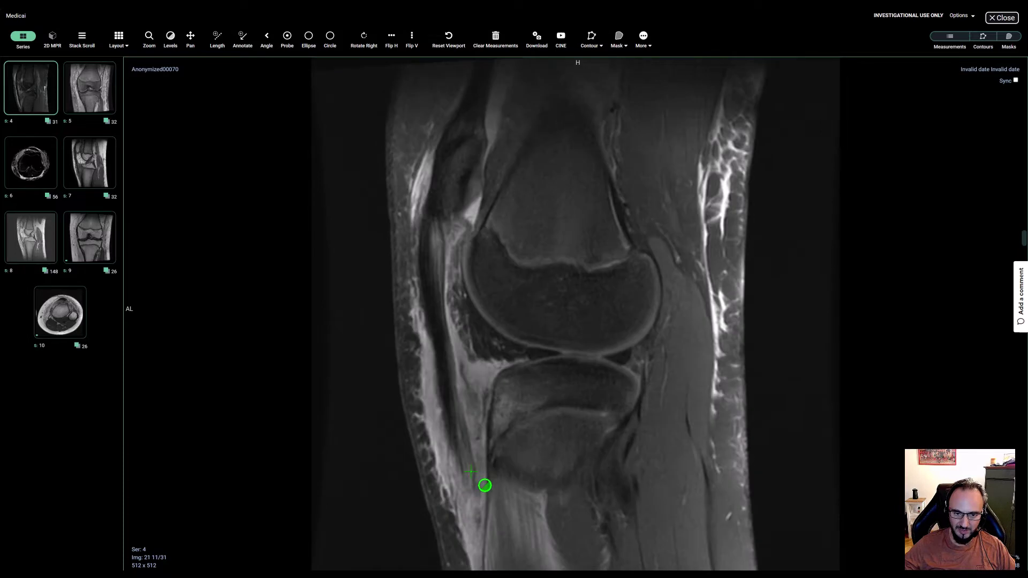
scroll(491, 482, "up", 4)
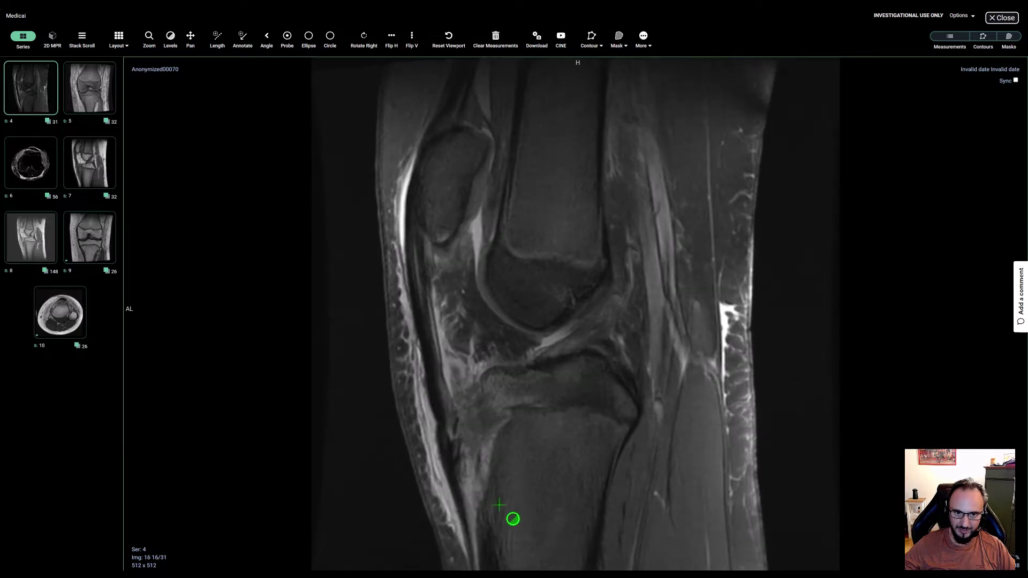
scroll(500, 487, "down", 3)
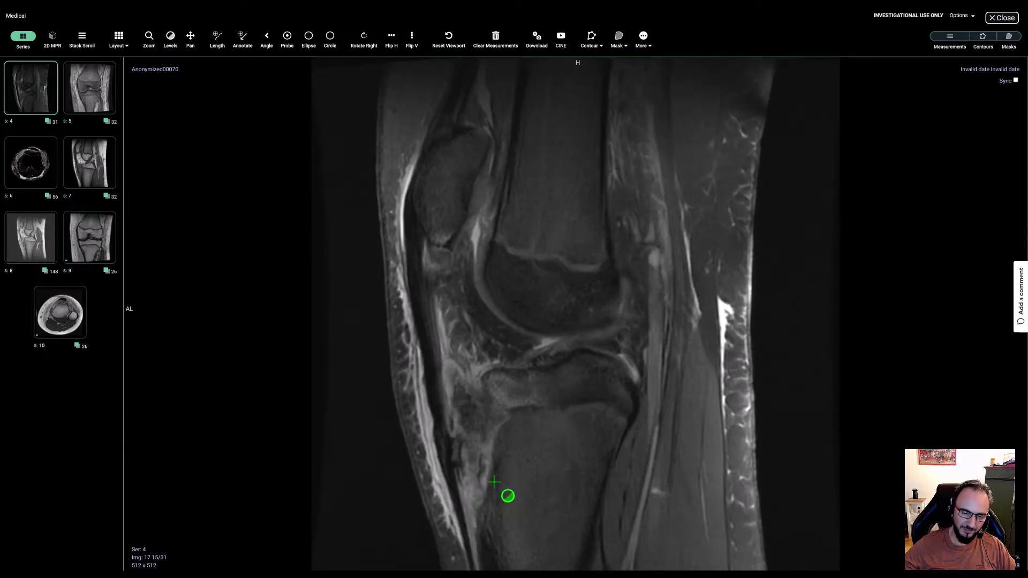
scroll(530, 451, "down", 1)
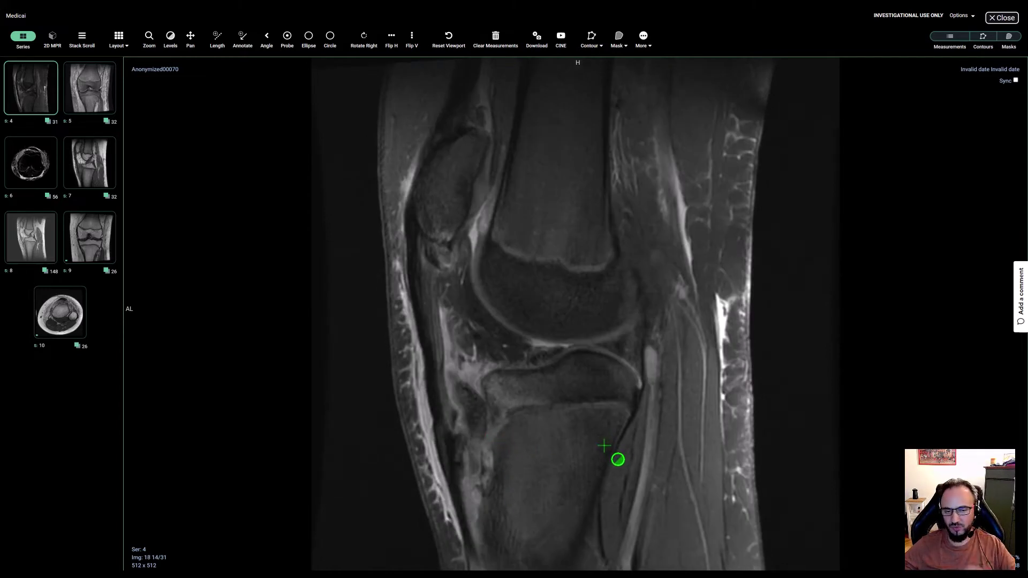
scroll(520, 504, "up", 1)
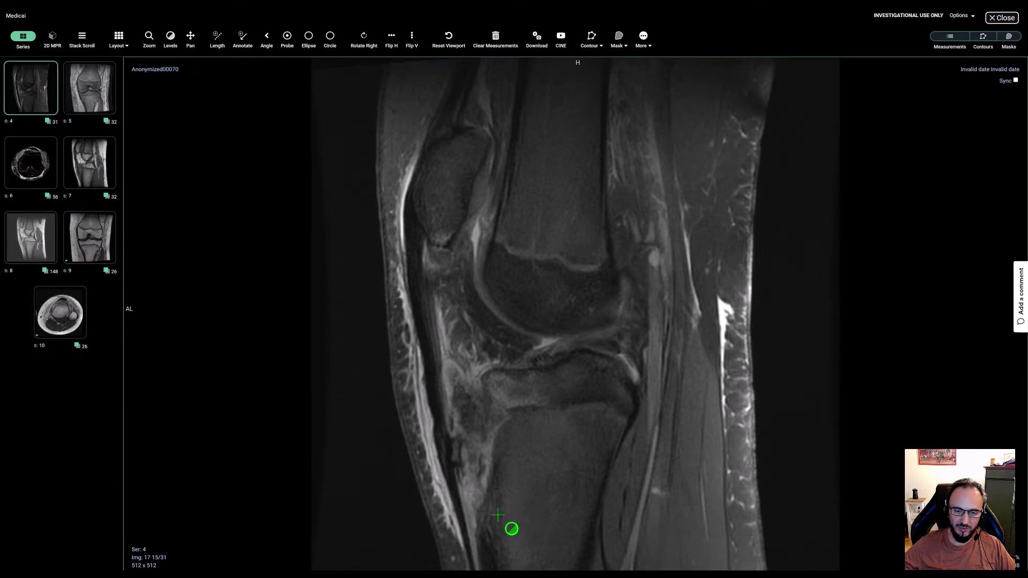
scroll(516, 464, "down", 1)
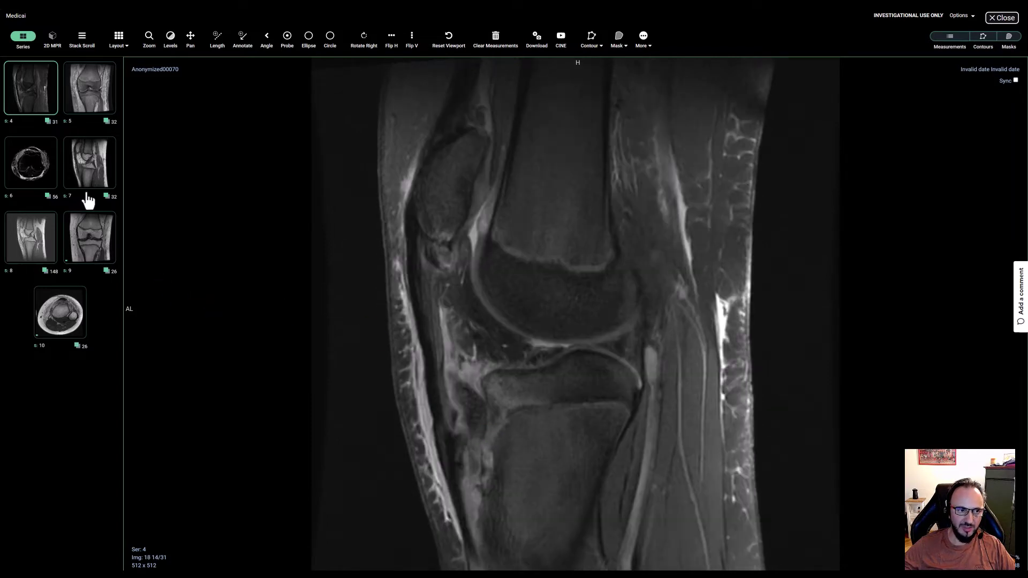
Step: Switch to a 1x2 viewport layout and load series 7 into the right viewport
left_click(120, 40)
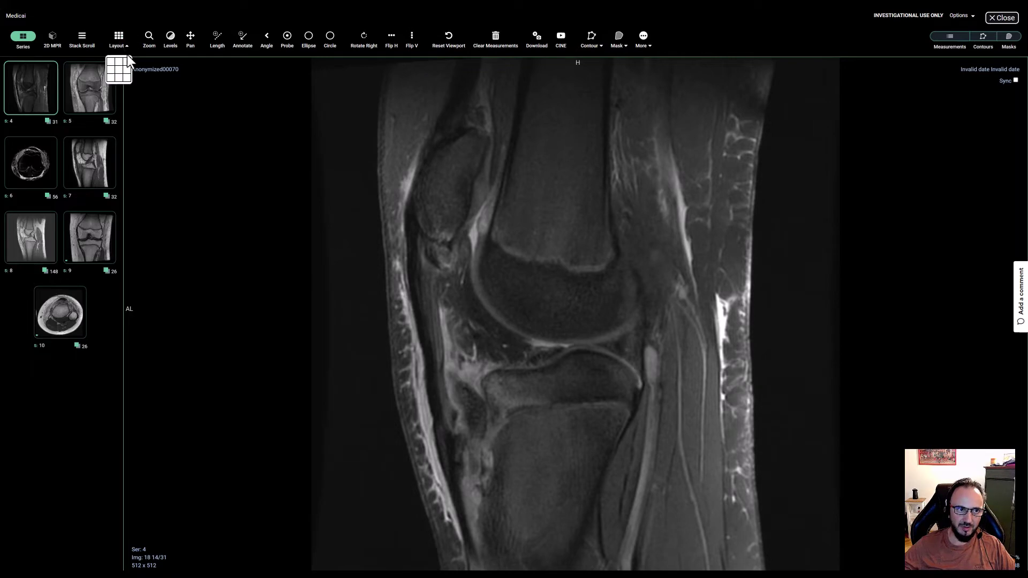
left_click(122, 69)
left_click_drag(87, 179, 766, 332)
Step: Scroll through the slices, leaving series 4 at 14/31 and series 7 at 13/32
scroll(658, 506, "down", 11)
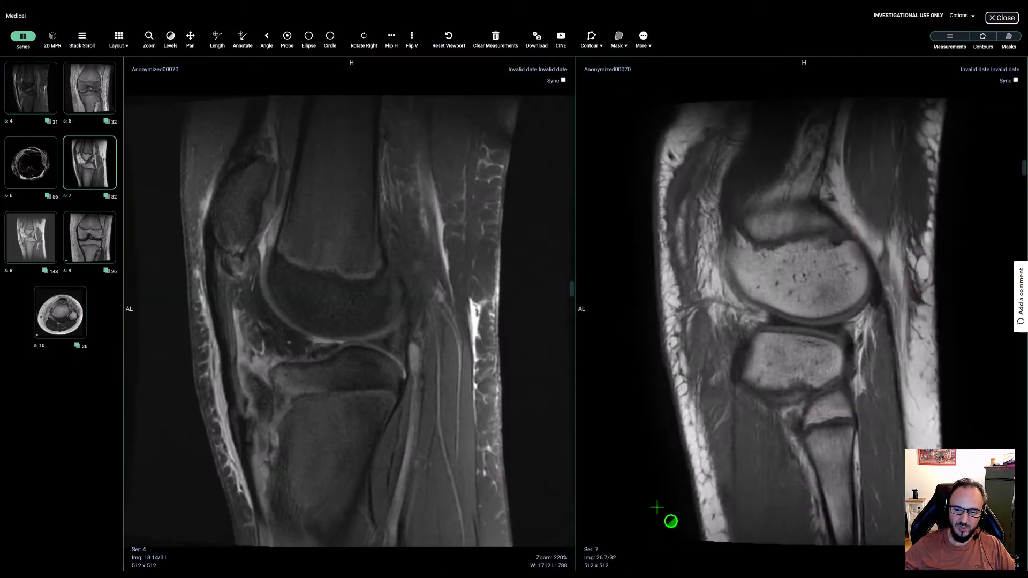
scroll(657, 507, "down", 2)
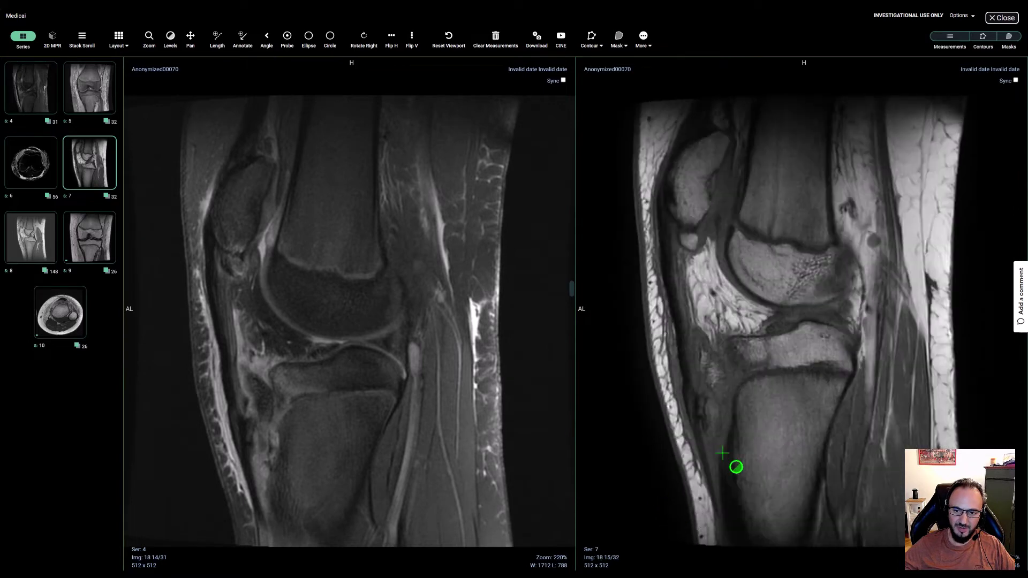
scroll(737, 467, "down", 3)
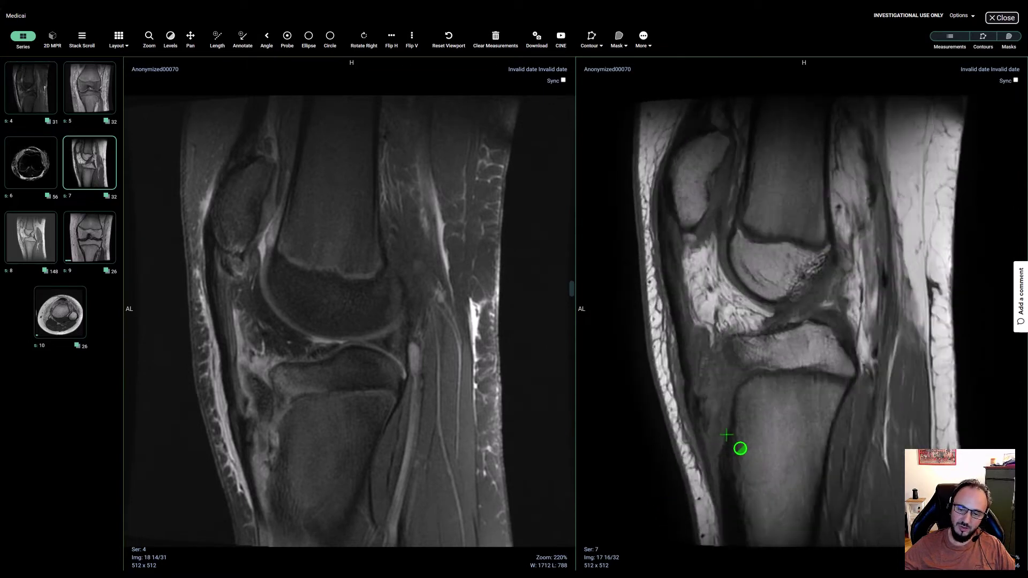
scroll(747, 447, "up", 2)
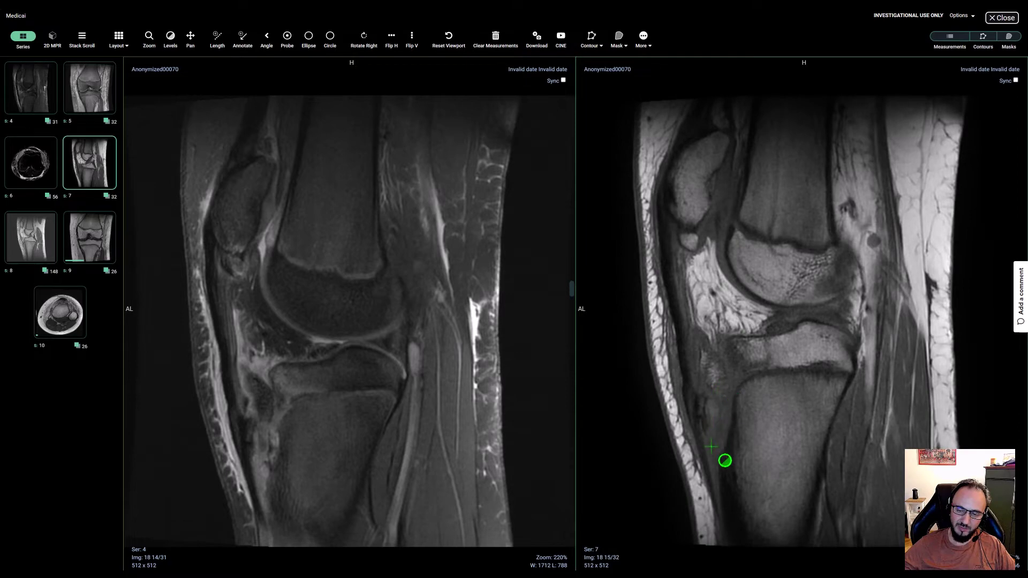
scroll(732, 424, "down", 1)
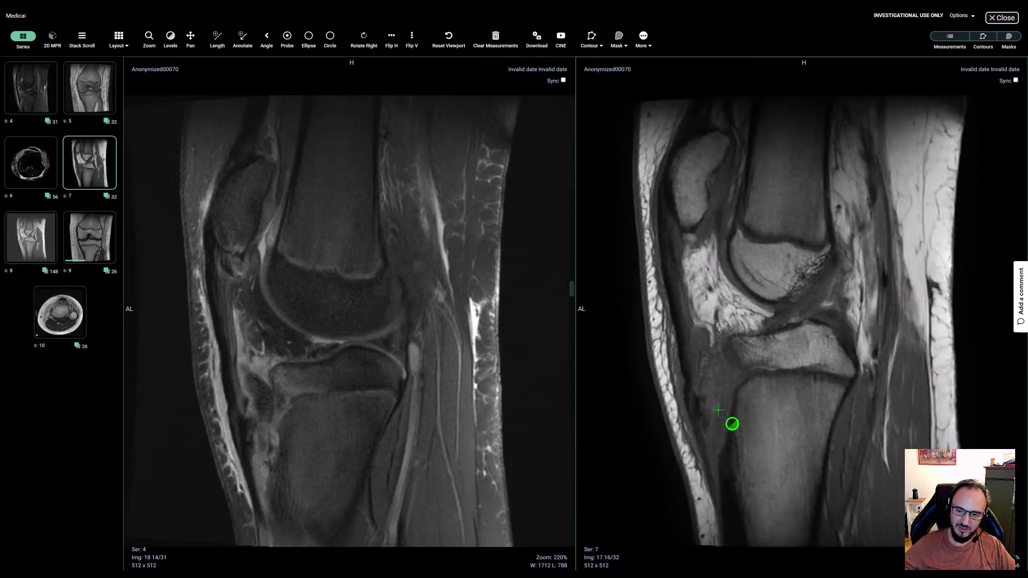
scroll(732, 423, "up", 3)
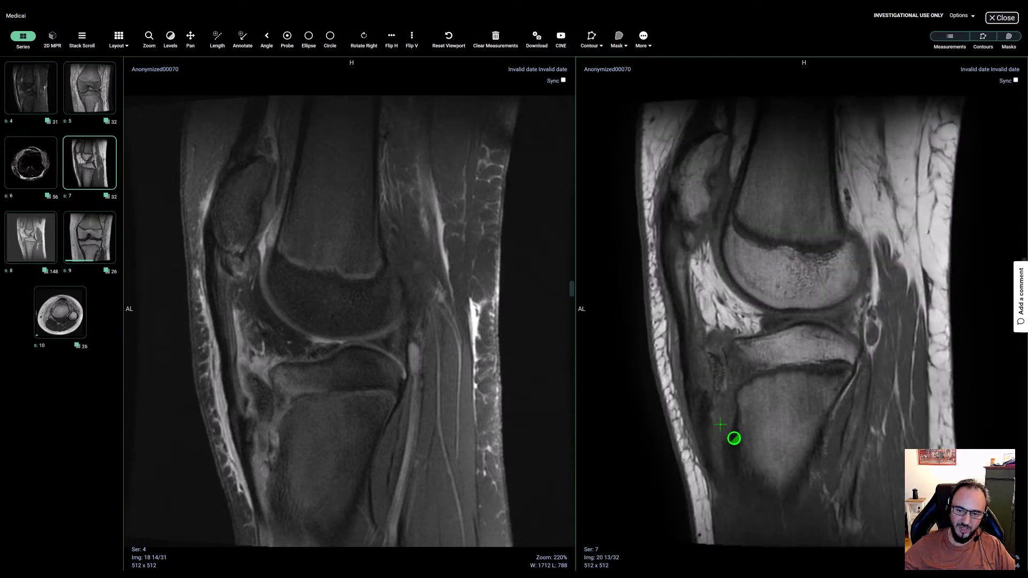
scroll(735, 436, "down", 1)
scroll(737, 434, "up", 1)
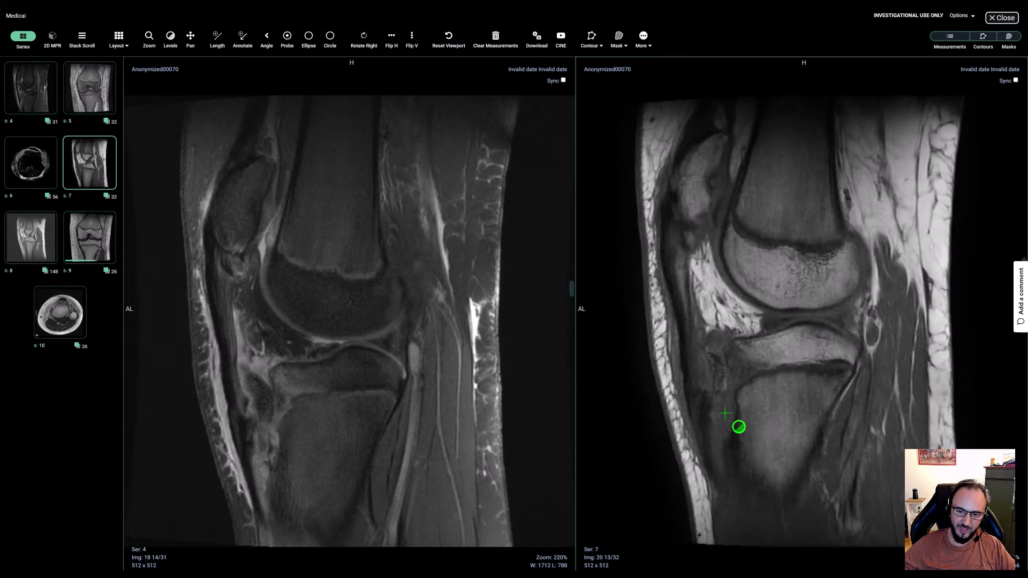
scroll(271, 407, "down", 1)
scroll(265, 394, "up", 1)
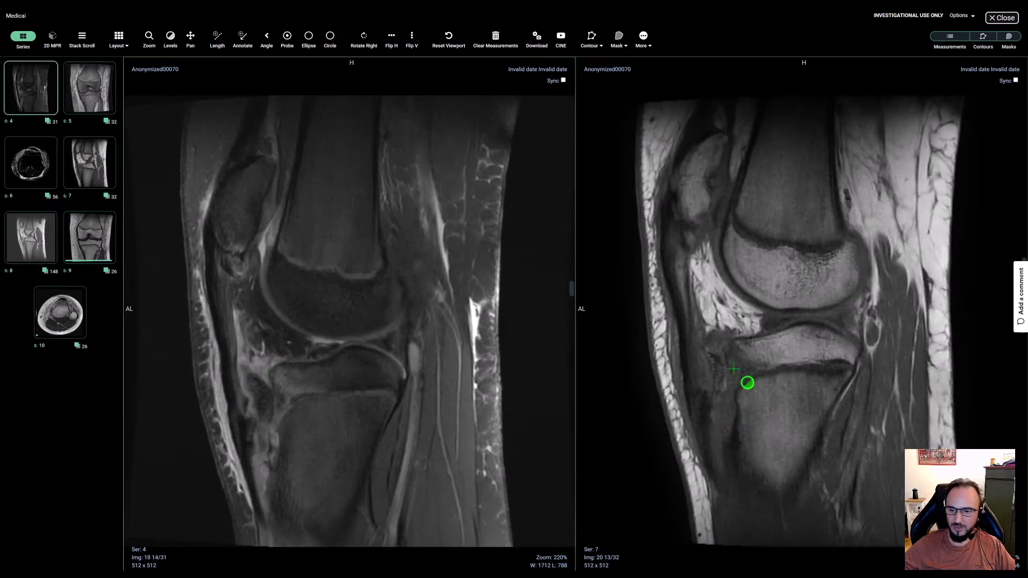
scroll(739, 375, "down", 1)
scroll(720, 388, "up", 1)
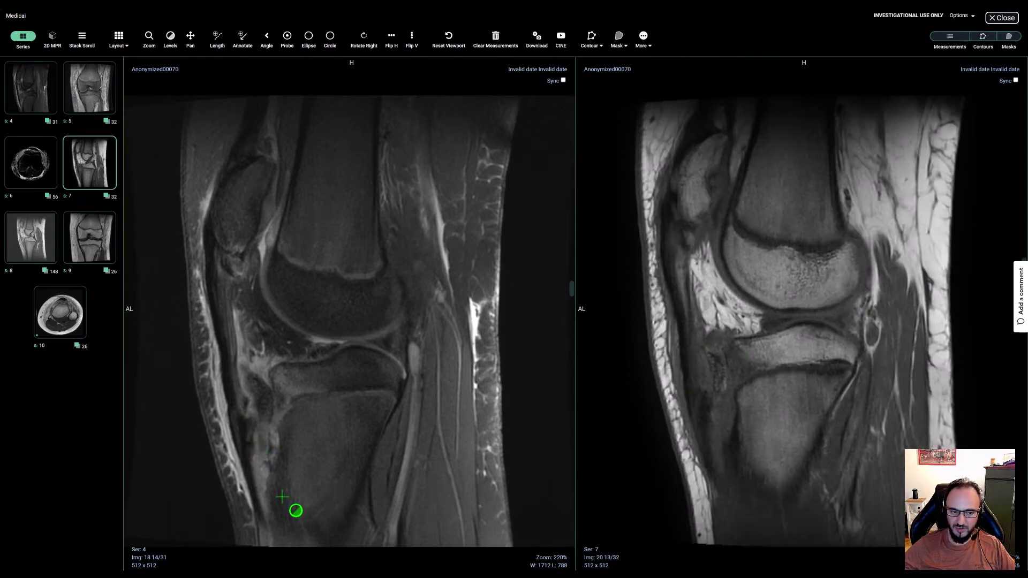
scroll(295, 511, "up", 2)
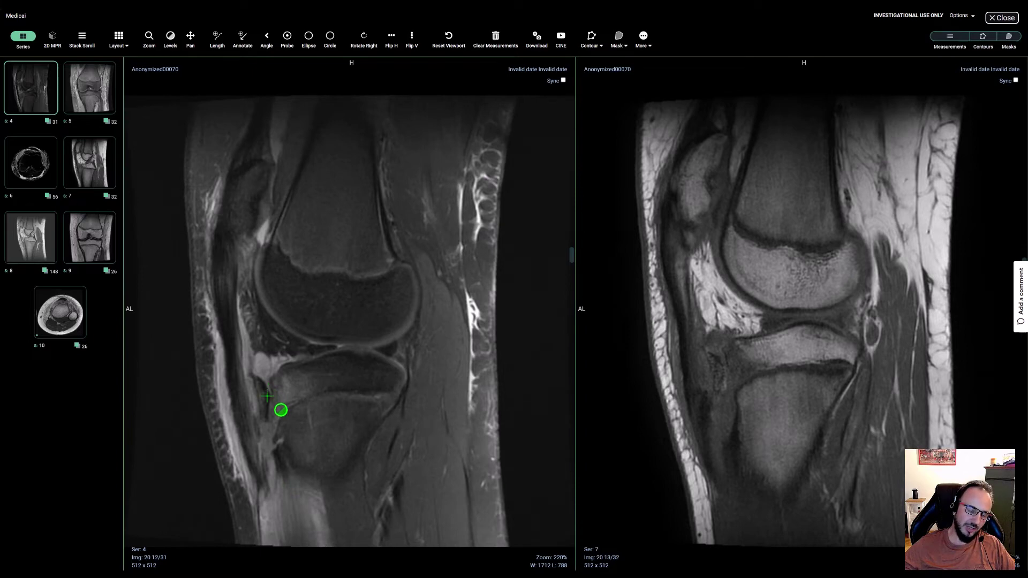
scroll(281, 410, "down", 1)
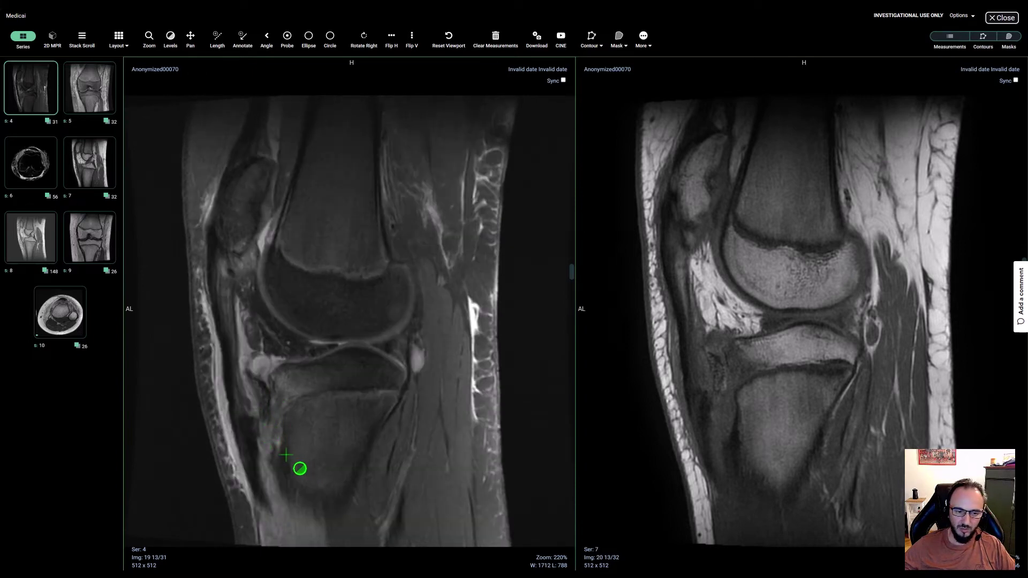
scroll(278, 434, "down", 1)
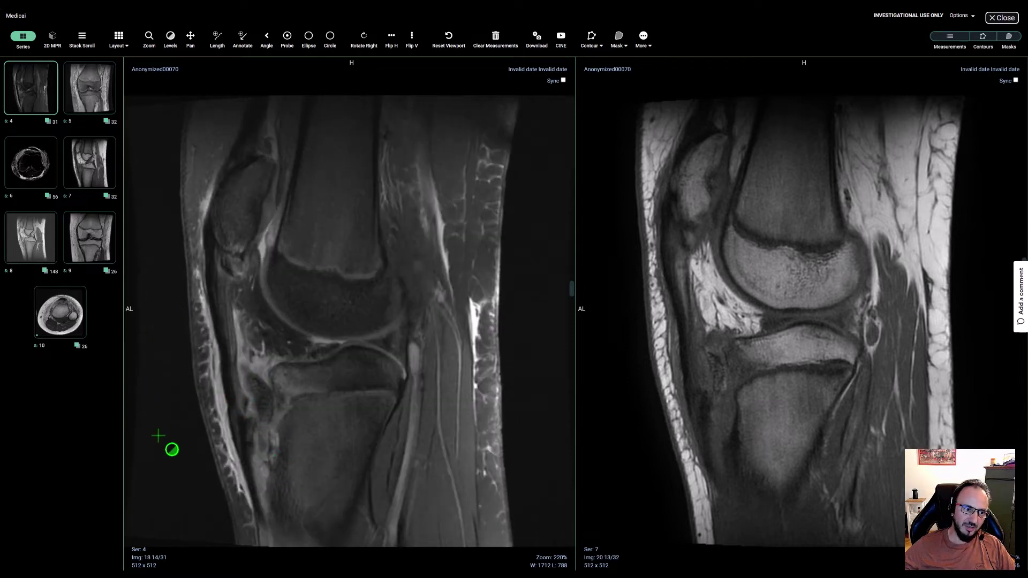
Step: Replace series 7 with sagittal series 8 on the right and page it to slice 53 of 148
left_click_drag(26, 265, 884, 471)
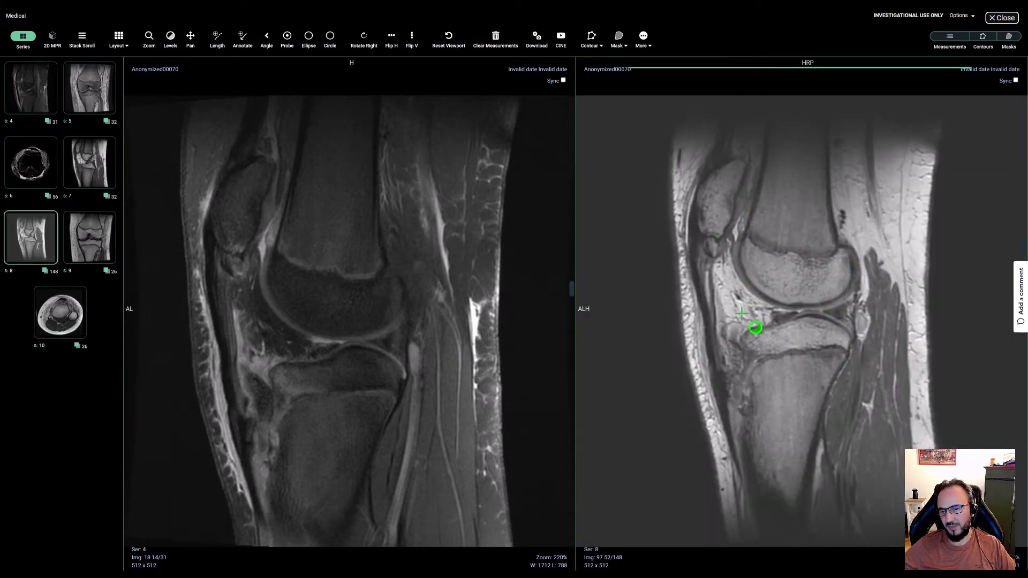
scroll(756, 327, "down", 4)
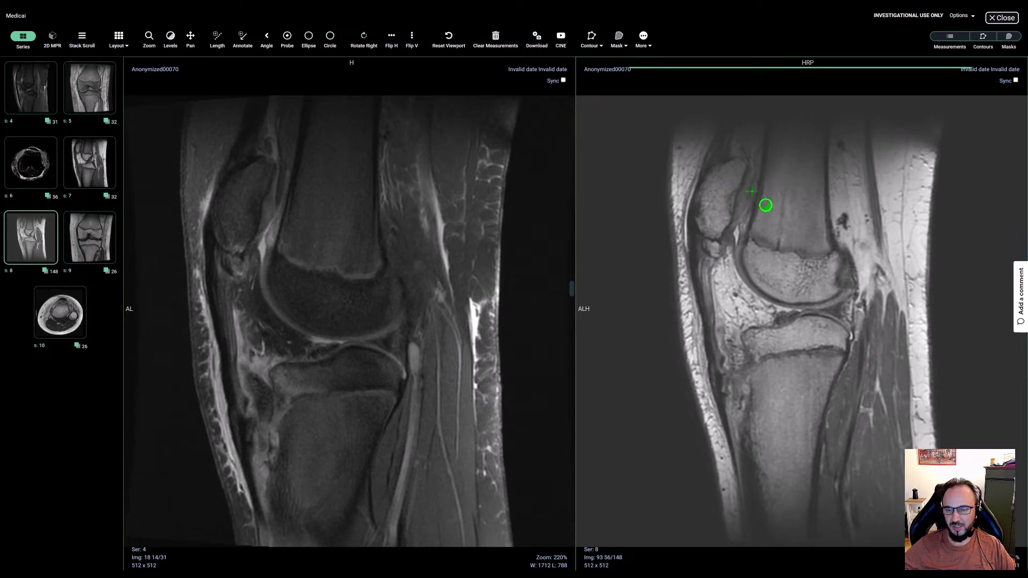
scroll(778, 458, "down", 10)
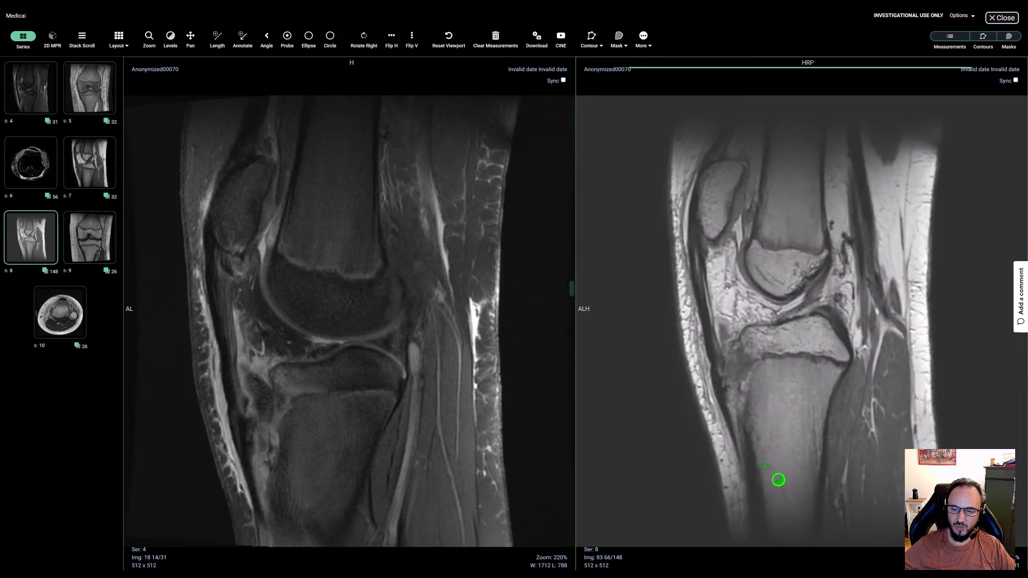
scroll(759, 482, "up", 3)
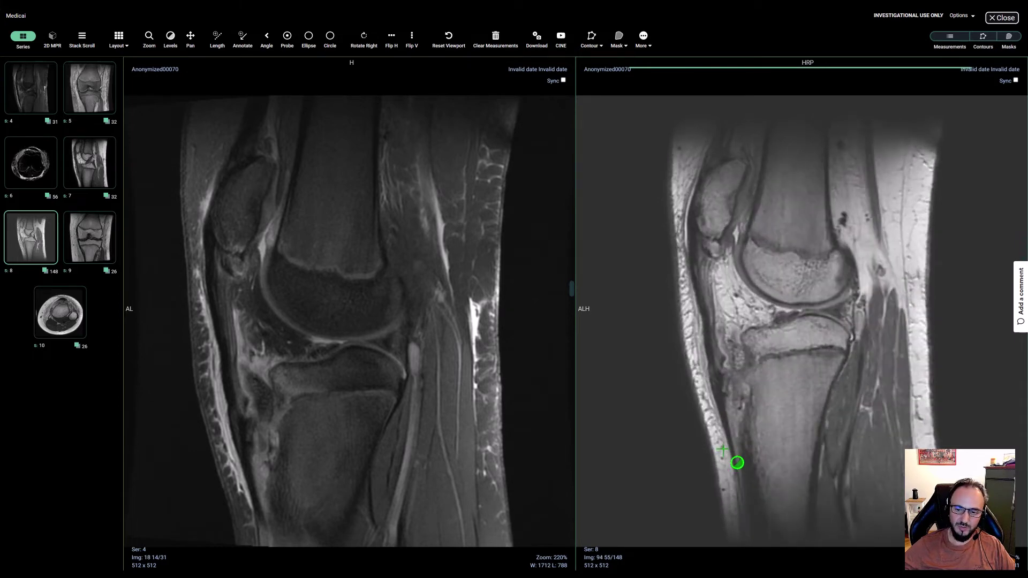
scroll(763, 415, "down", 4)
scroll(712, 289, "down", 1)
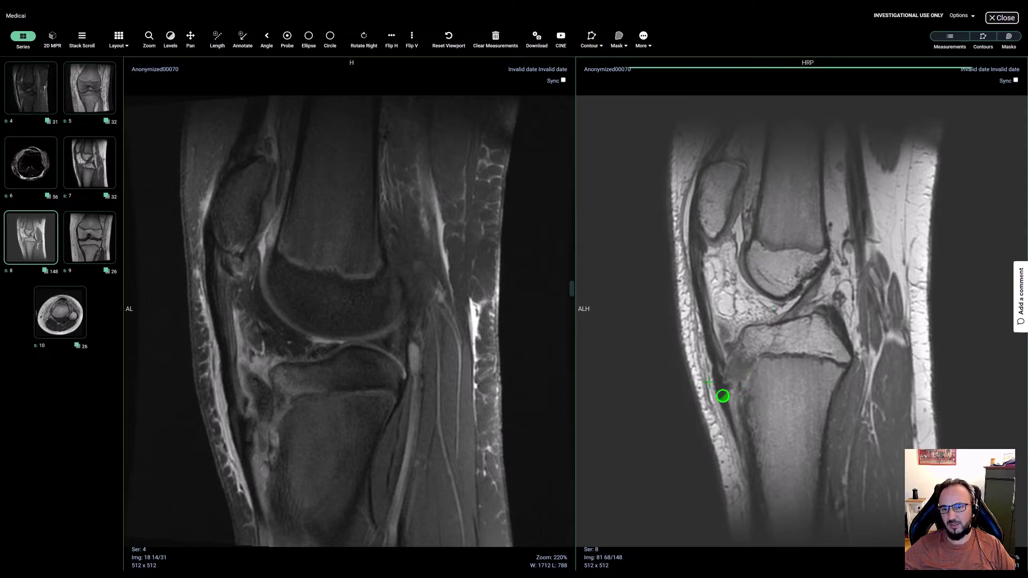
scroll(742, 340, "down", 1)
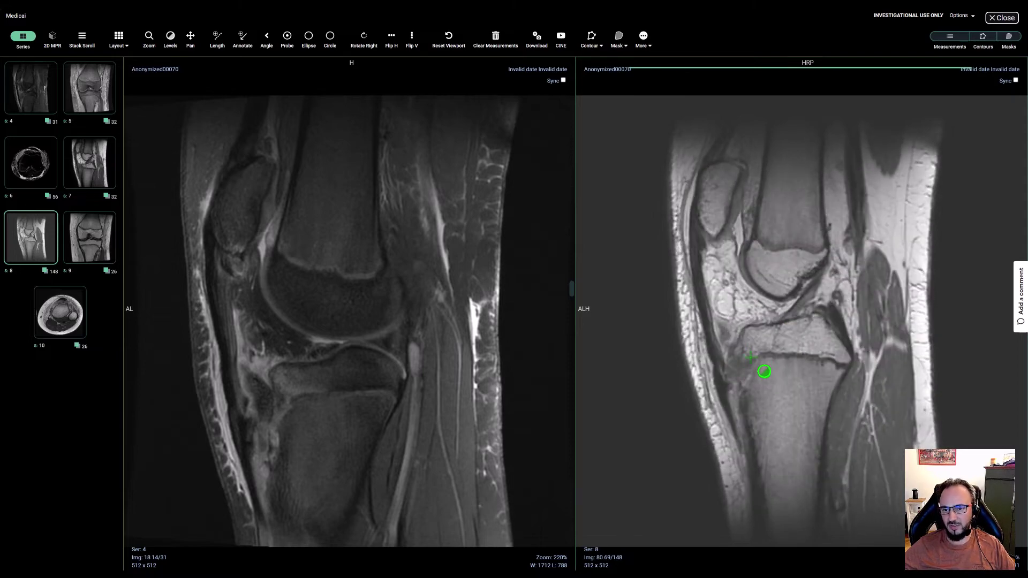
scroll(768, 427, "up", 6)
scroll(745, 411, "down", 2)
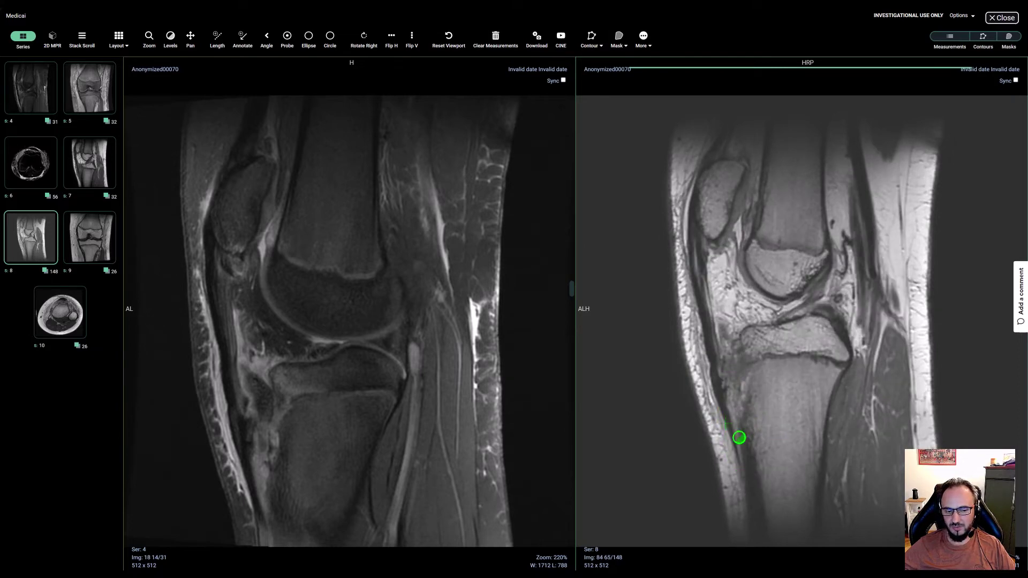
scroll(735, 439, "up", 2)
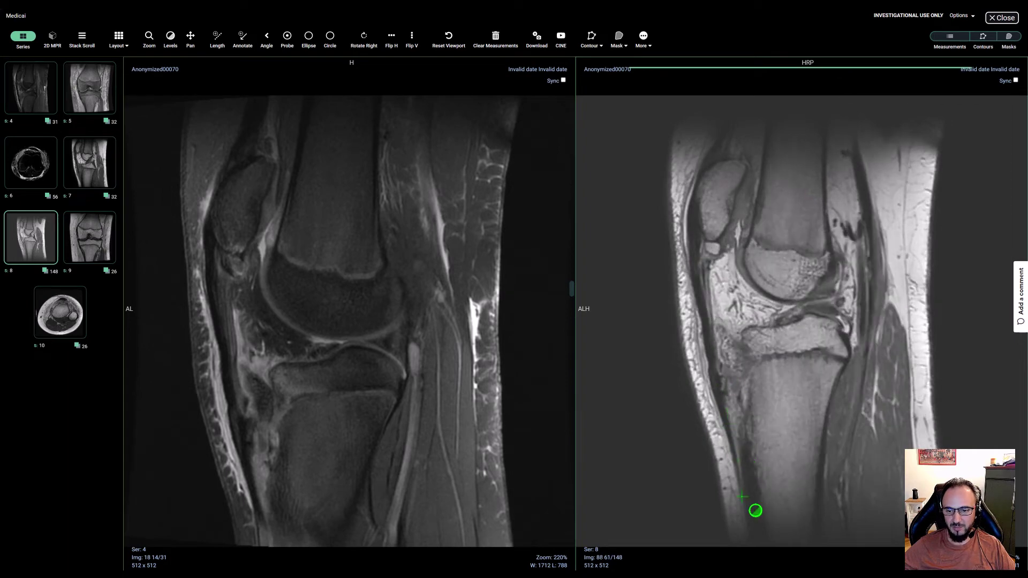
scroll(746, 439, "up", 7)
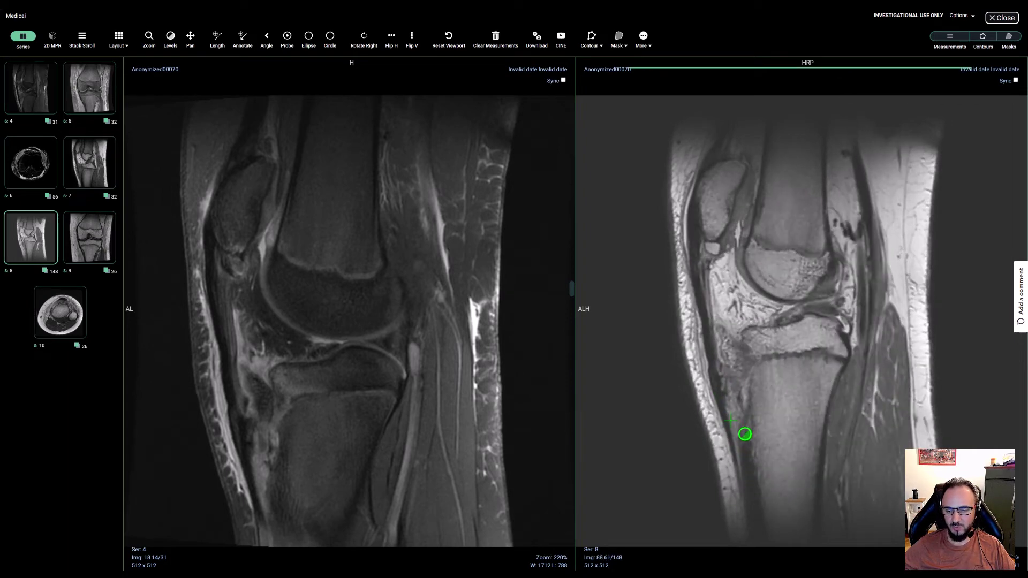
scroll(752, 419, "up", 3)
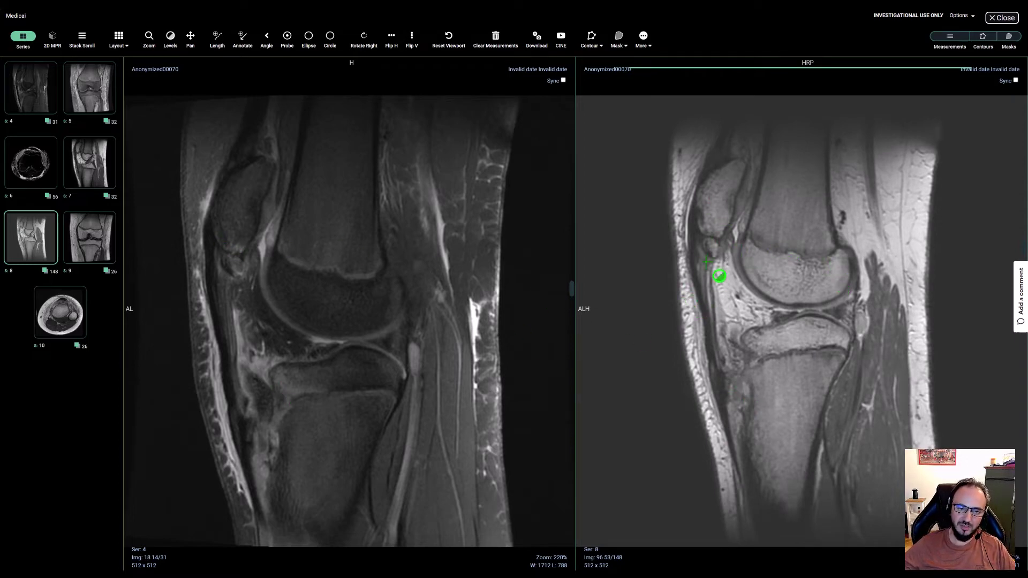
Step: Select the left viewport and scroll through sagittal series 4
scroll(720, 275, "down", 1)
left_click(257, 282)
scroll(259, 292, "up", 1)
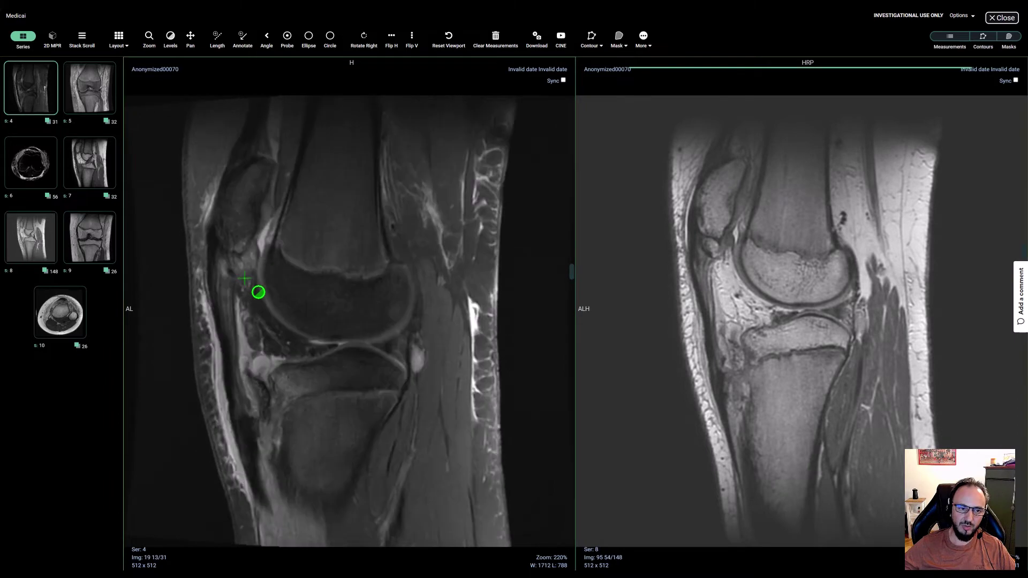
scroll(258, 292, "down", 3)
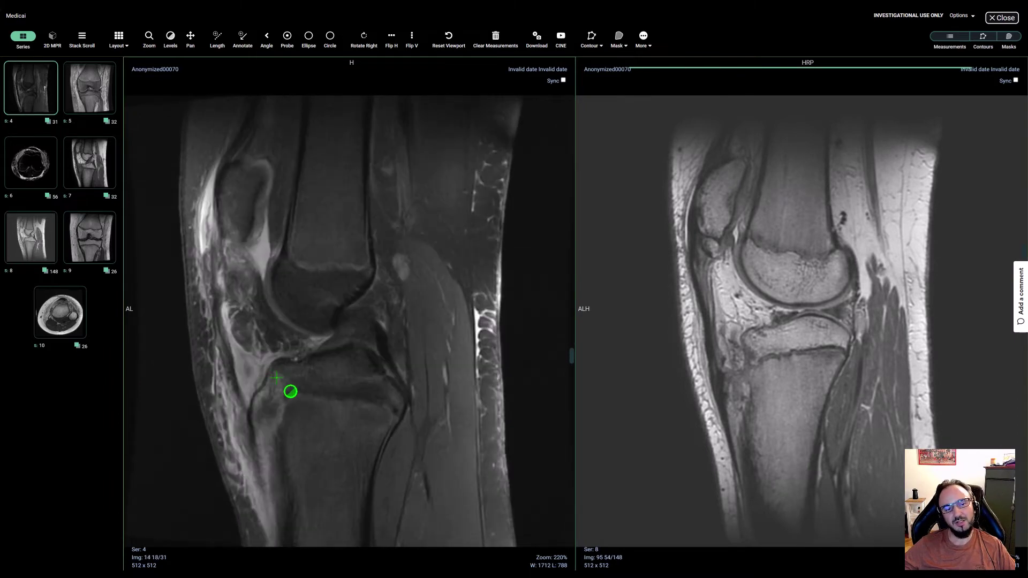
scroll(293, 390, "up", 2)
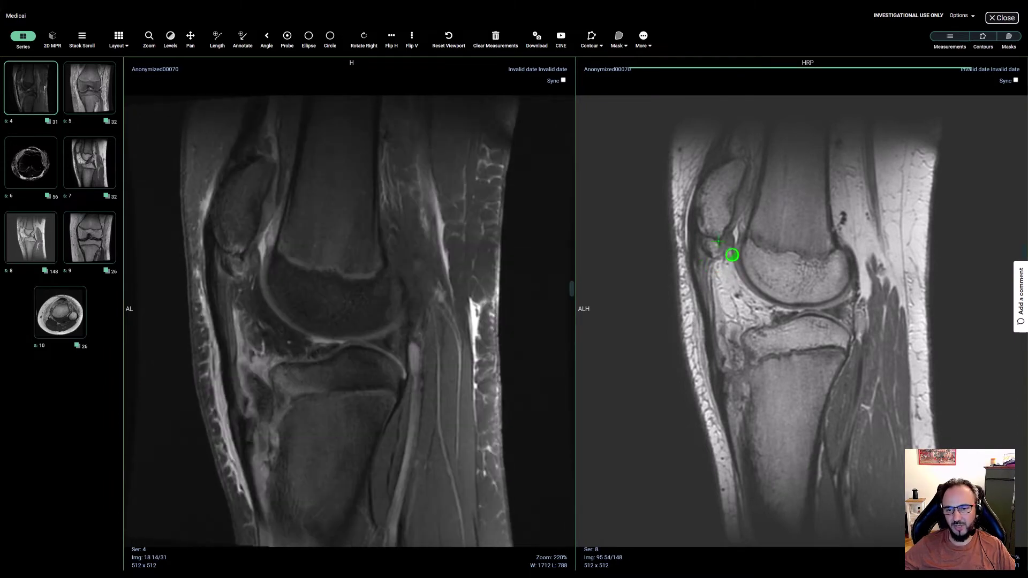
scroll(246, 291, "down", 1)
scroll(252, 310, "up", 1)
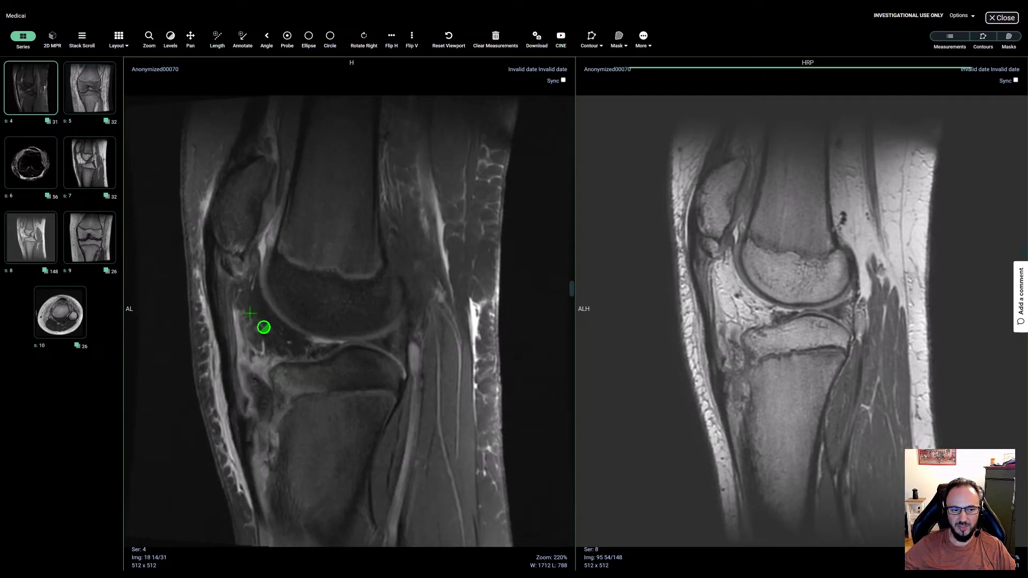
scroll(259, 311, "down", 1)
scroll(245, 279, "up", 1)
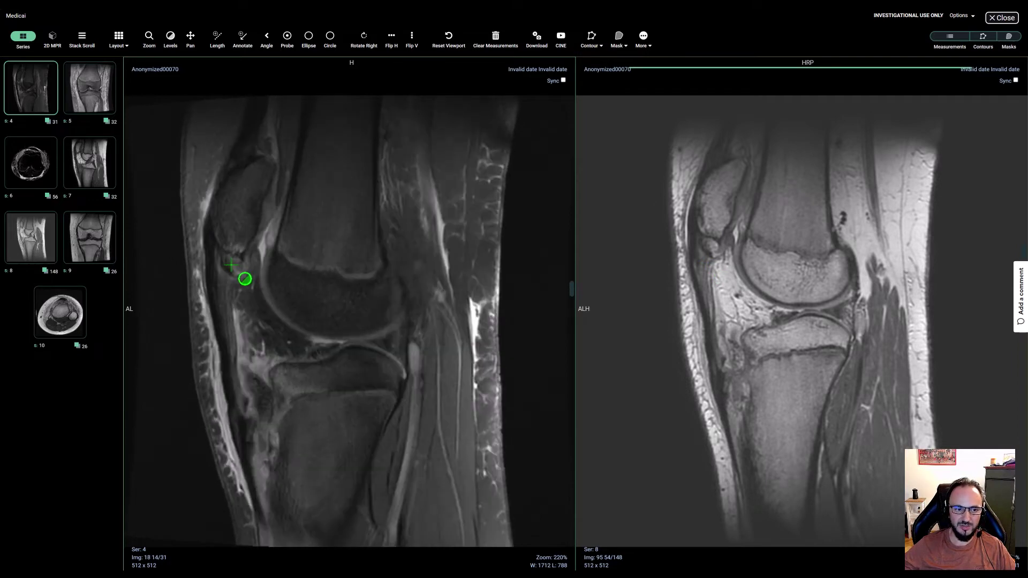
scroll(259, 321, "down", 1)
scroll(301, 329, "up", 1)
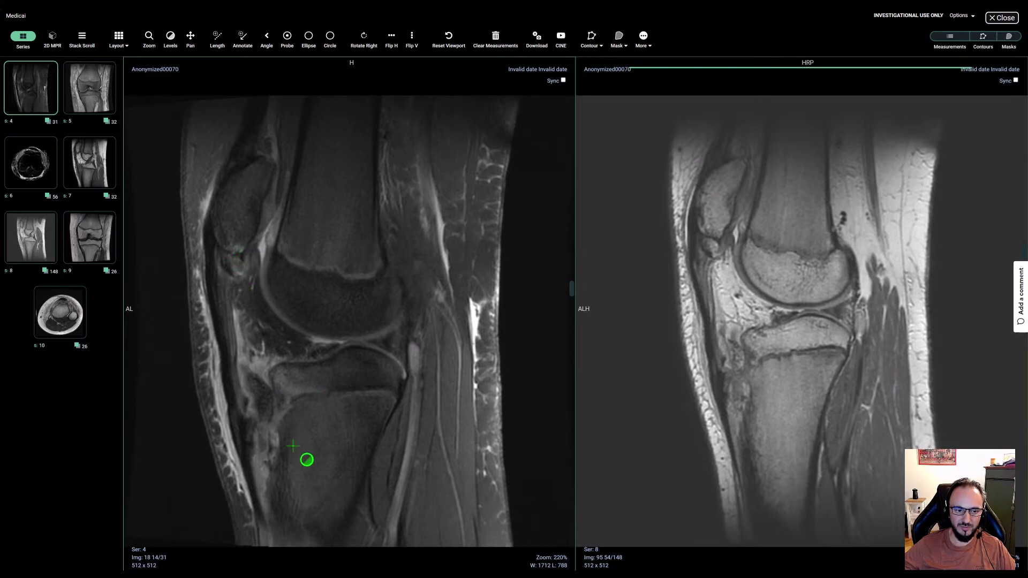
Step: Settle series 4 on slice 15 of 31 and load axial series 10 into the right viewport
scroll(423, 461, "down", 4)
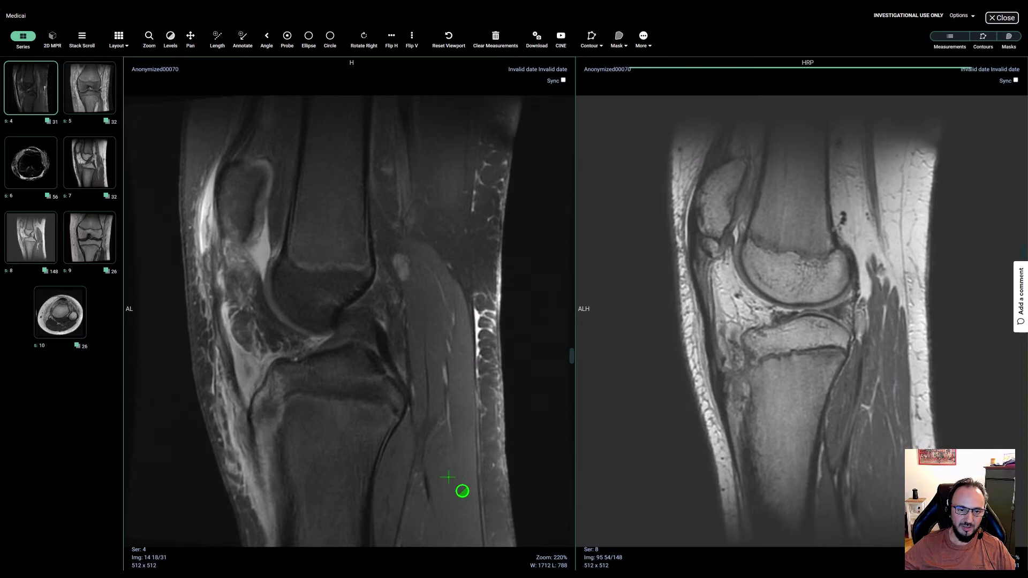
scroll(462, 491, "down", 4)
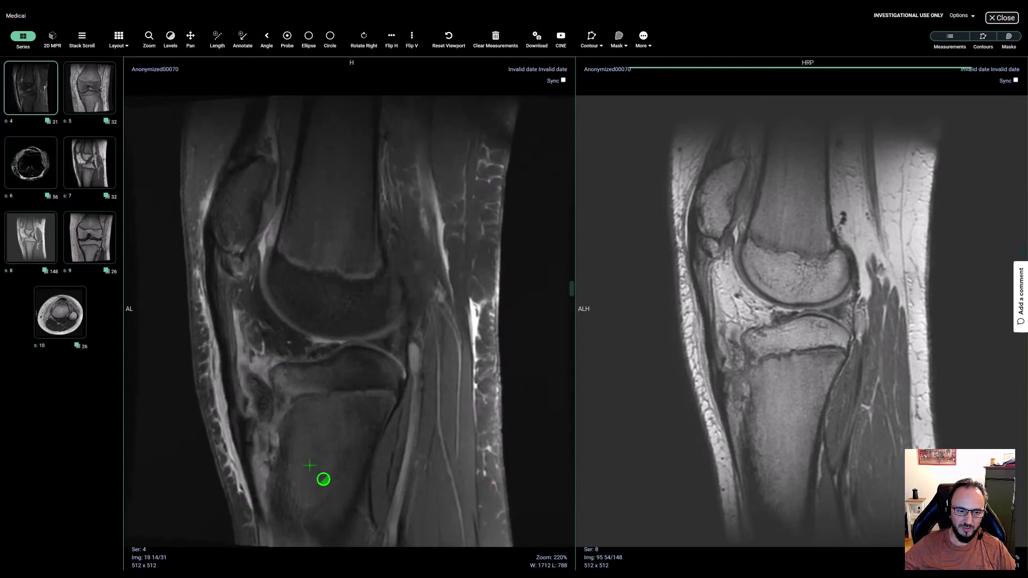
scroll(322, 488, "down", 5)
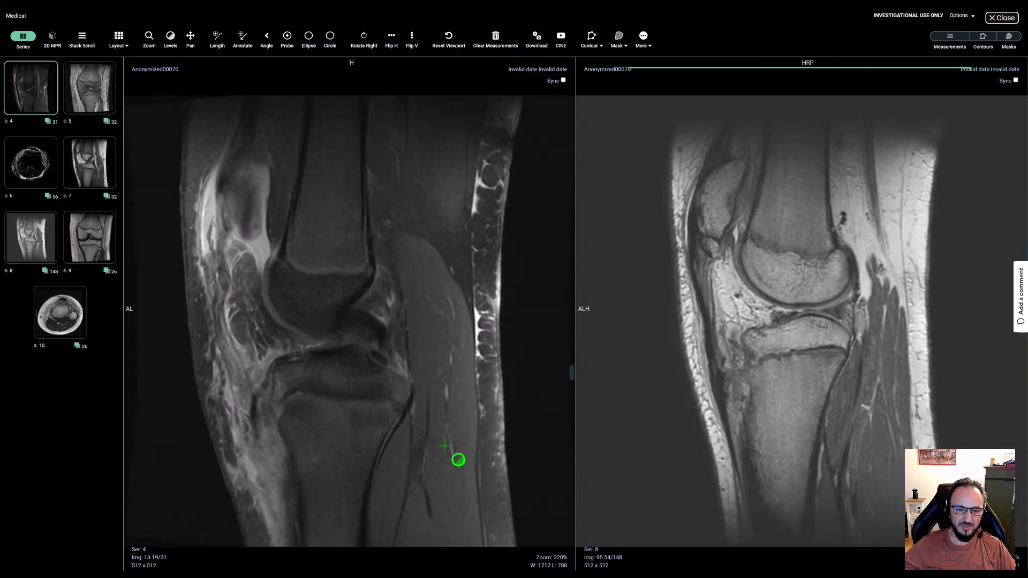
scroll(459, 459, "up", 3)
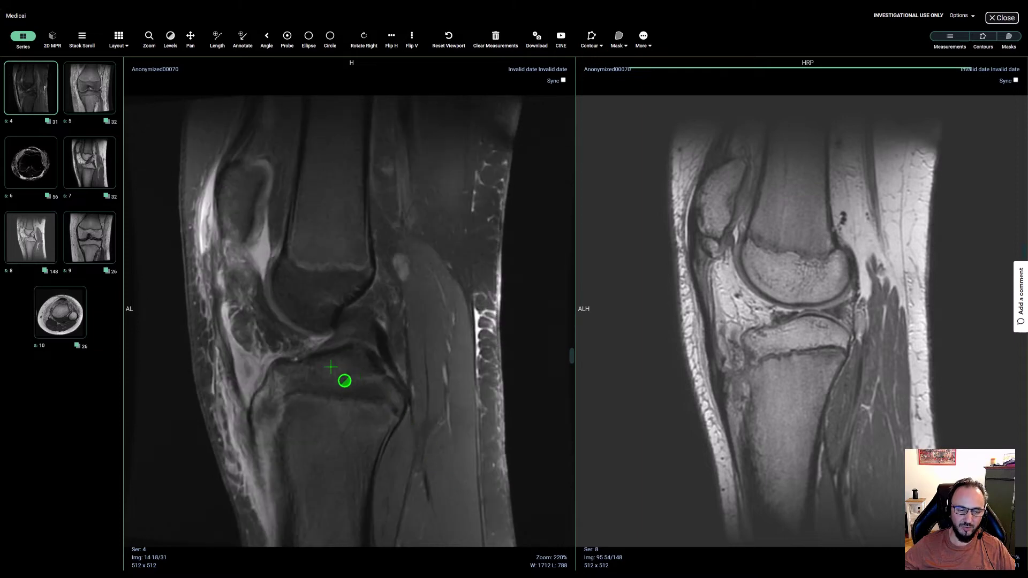
scroll(345, 381, "up", 3)
scroll(316, 359, "down", 1)
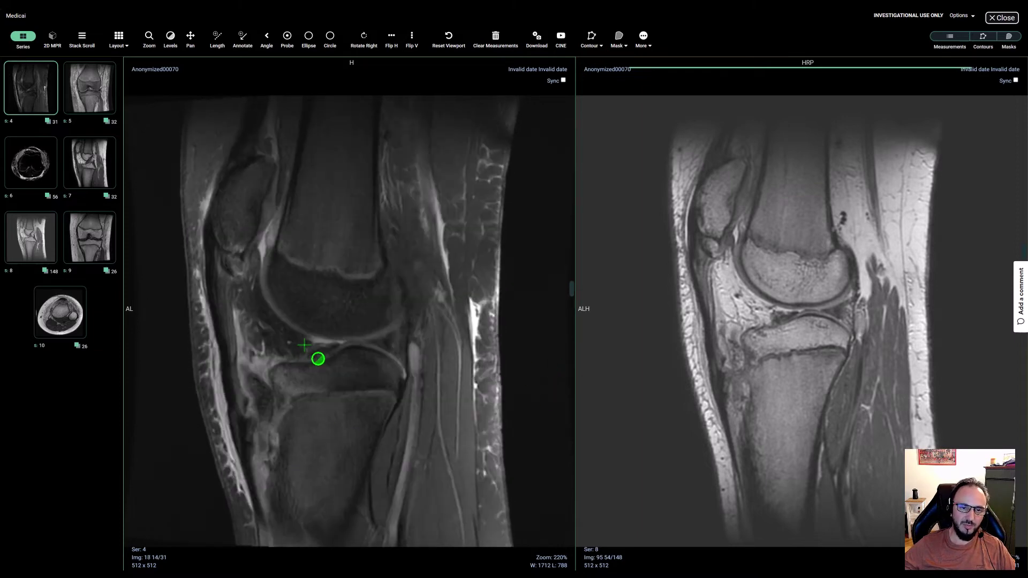
scroll(456, 445, "up", 1)
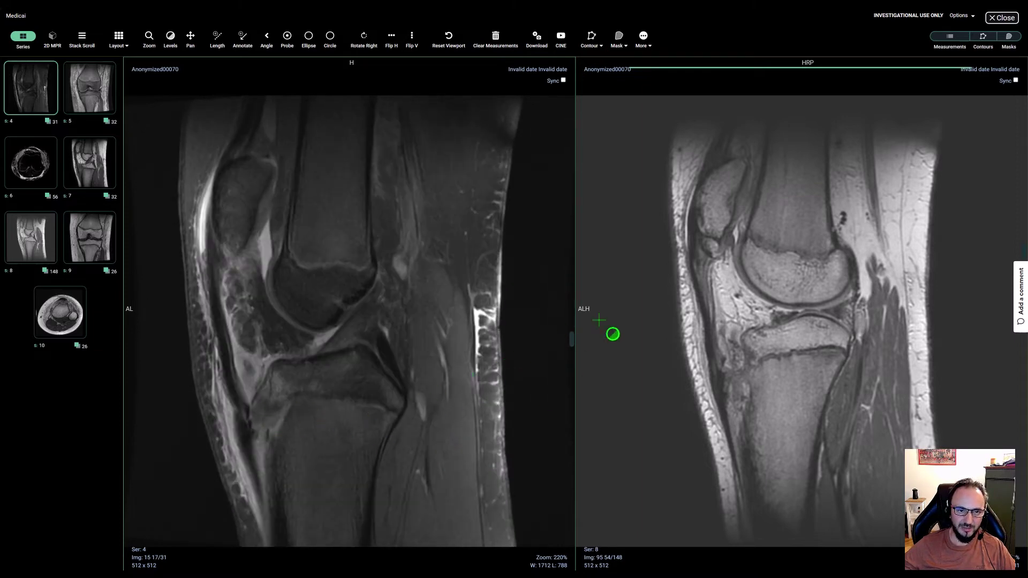
scroll(775, 444, "up", 2)
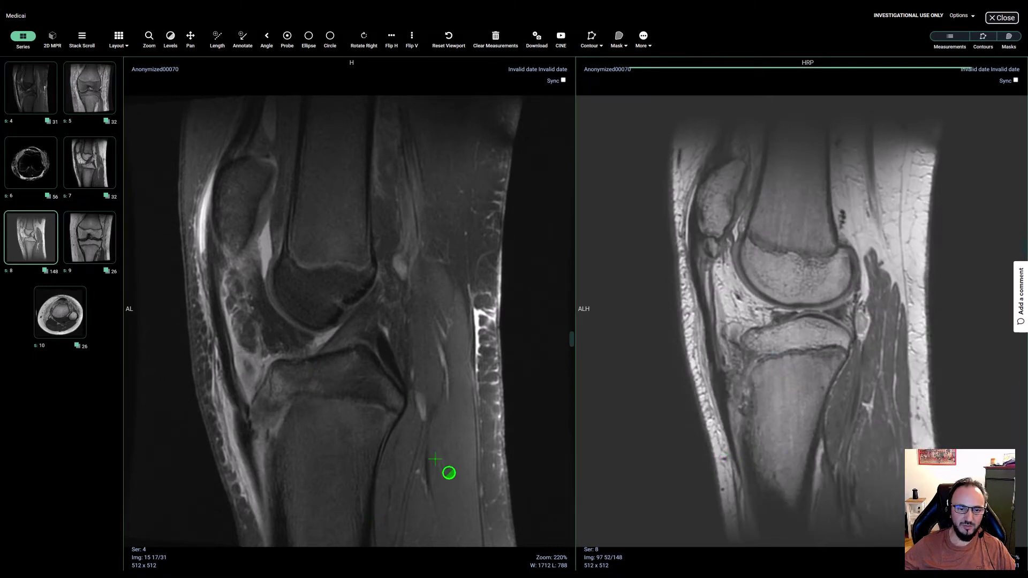
left_click_drag(70, 303, 730, 426)
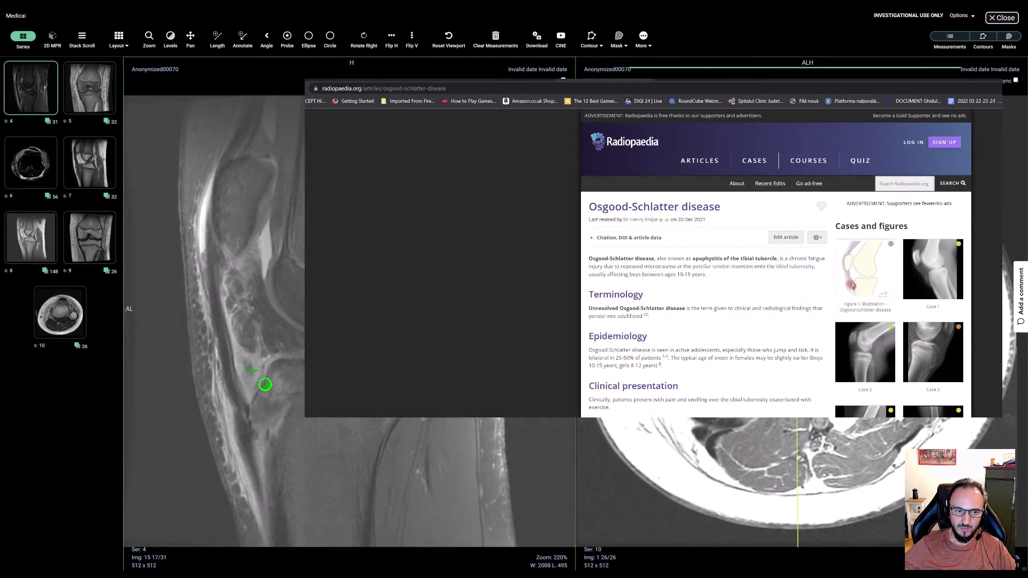
Step: Adjust the sagittal image's window/level to 1561/740 with the Levels tool
left_click_drag(265, 385, 265, 386)
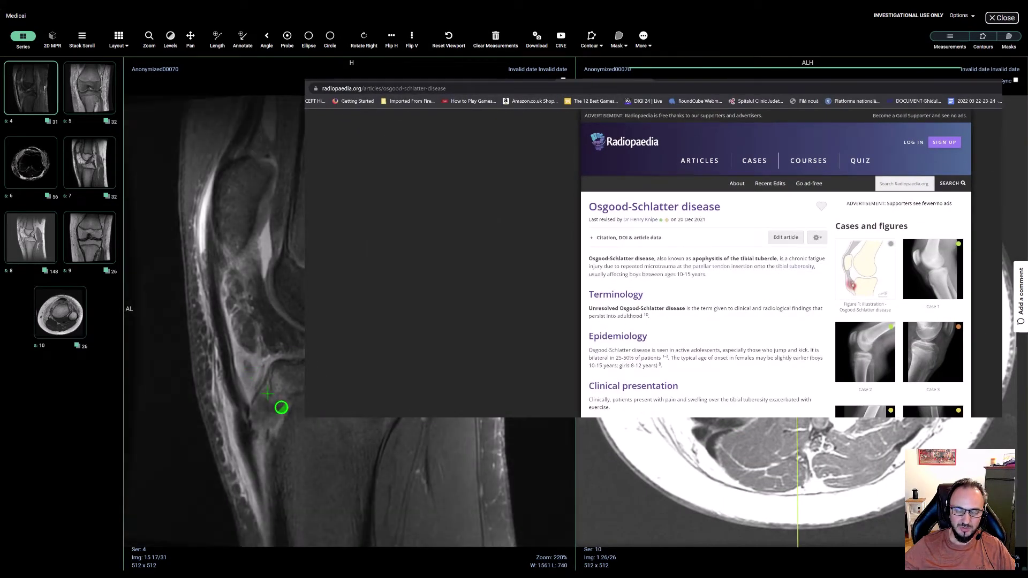
scroll(267, 394, "up", 3)
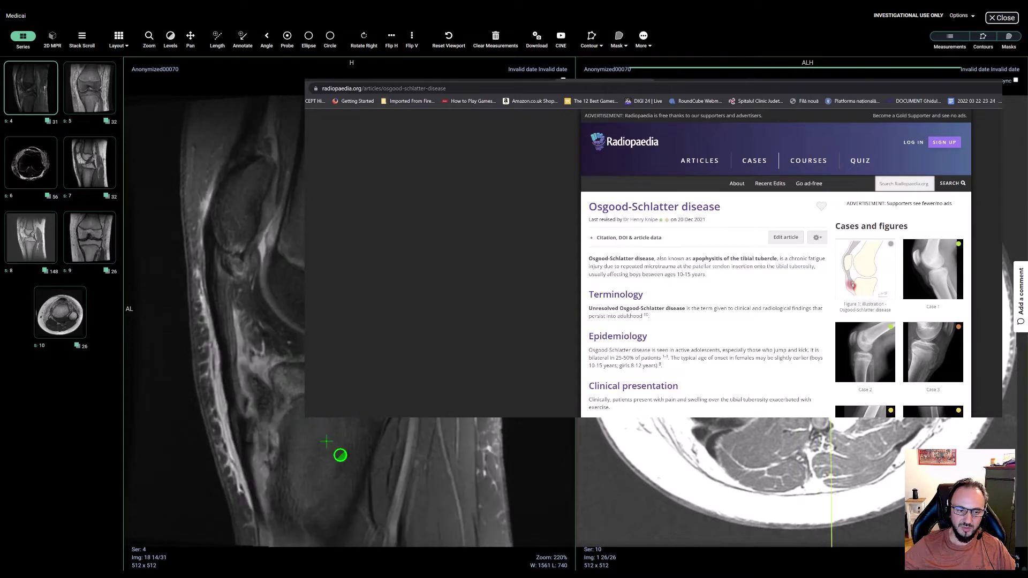